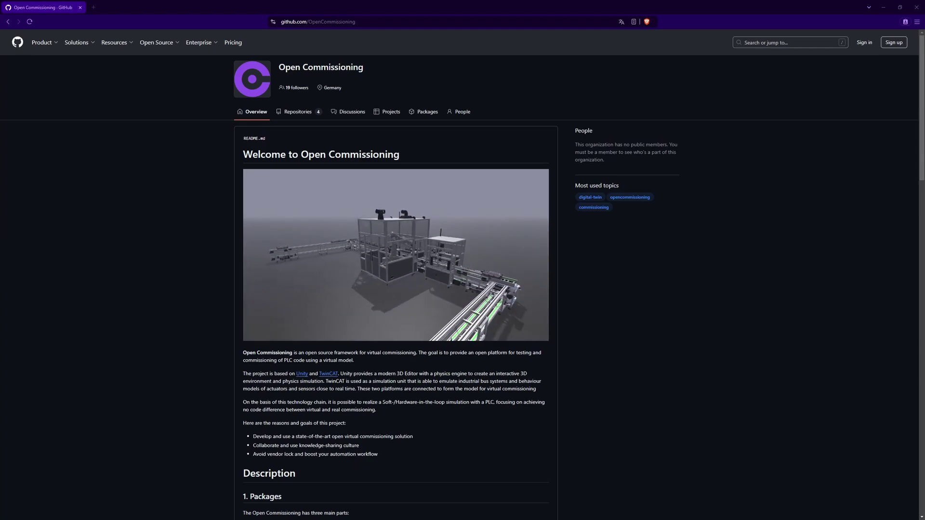
# Examine the OpenCommissioning organization page on GitHub, including its address, project description, packages and concept
pyautogui.doubleClick(338, 23)
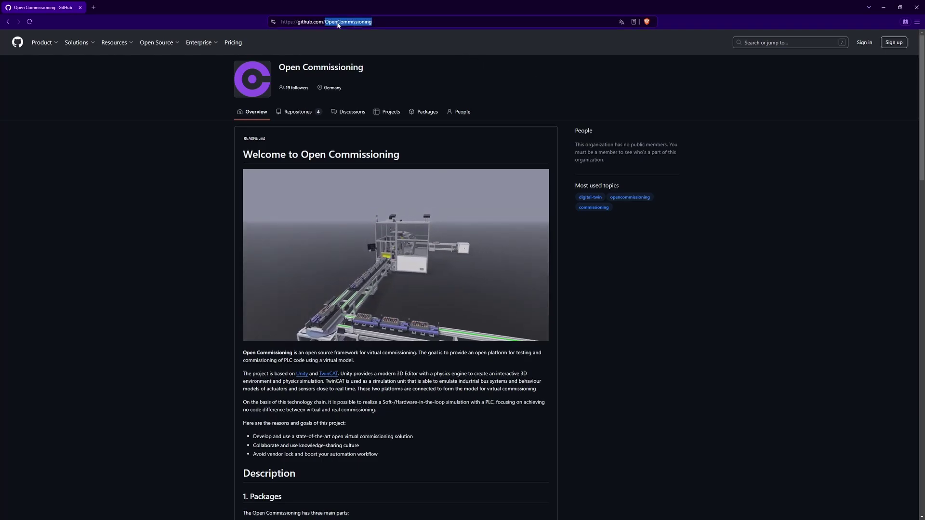
pyautogui.click(445, 133)
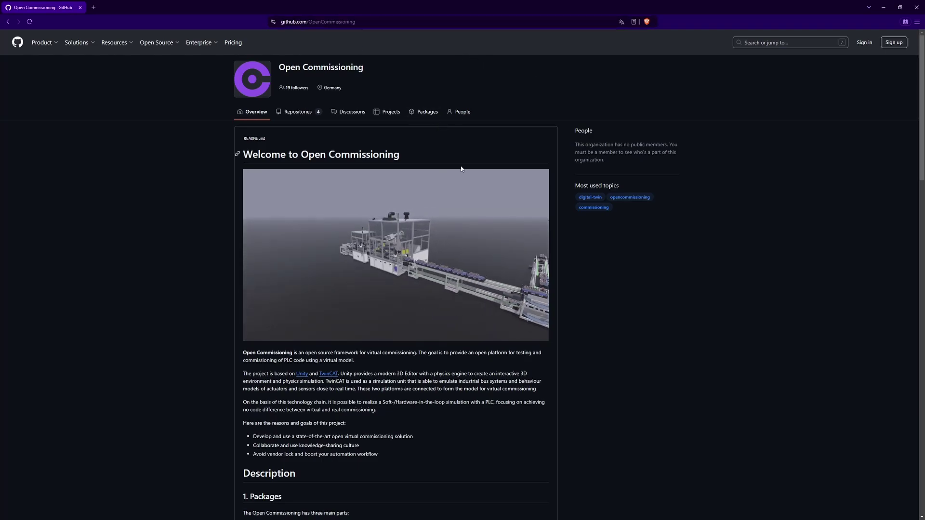
pyautogui.scroll(-2, 522, 419)
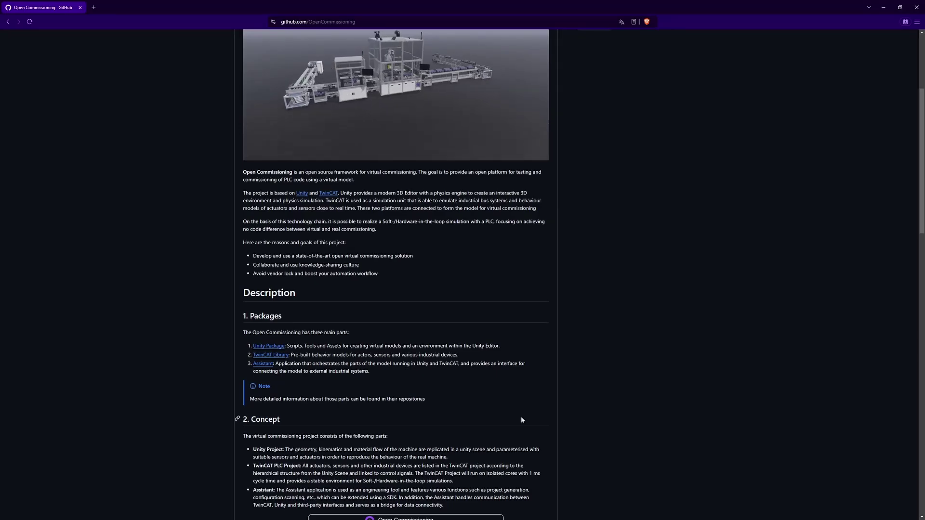
pyautogui.scroll(2, 522, 421)
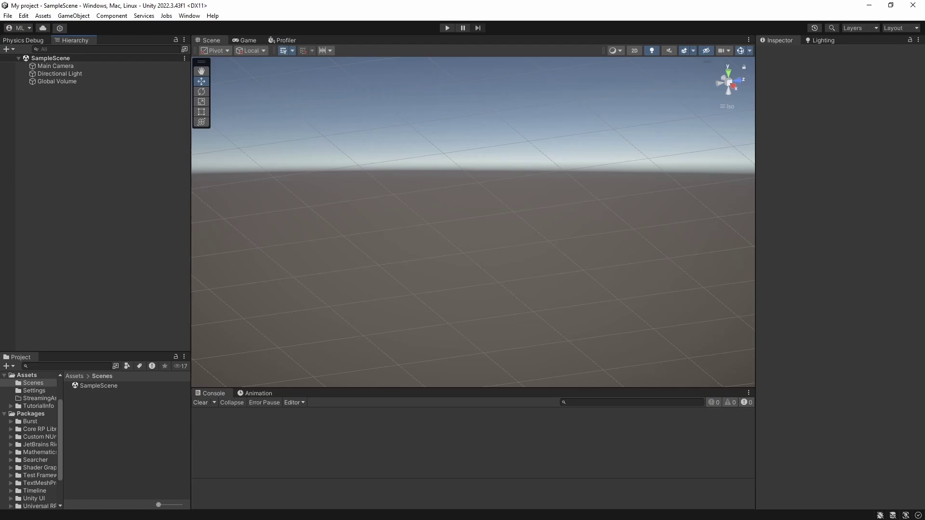
# Review the dependencies in the OC_Unity_Core README and check the NaughtyAttributes and UniTask entries in Unity's Package Manager
pyautogui.hotkey('alt', 'Tab')
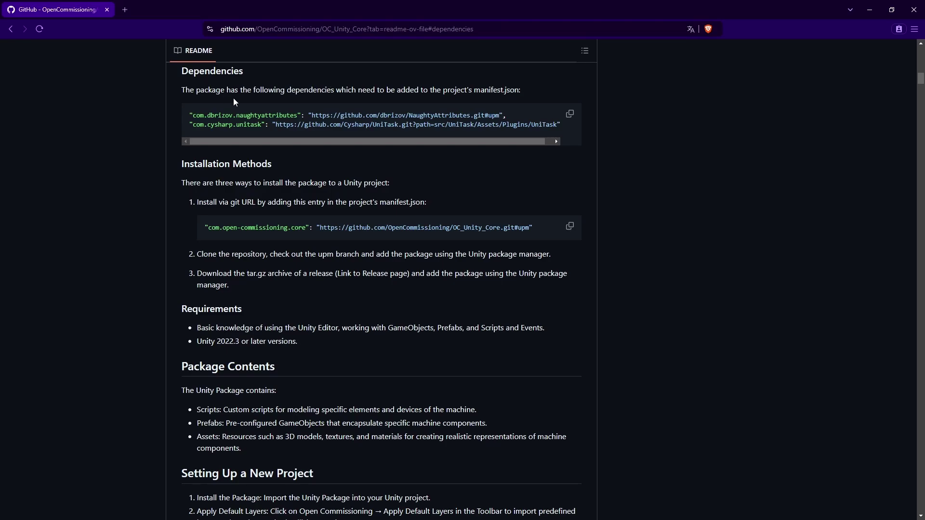
pyautogui.hotkey('alt', 'Tab')
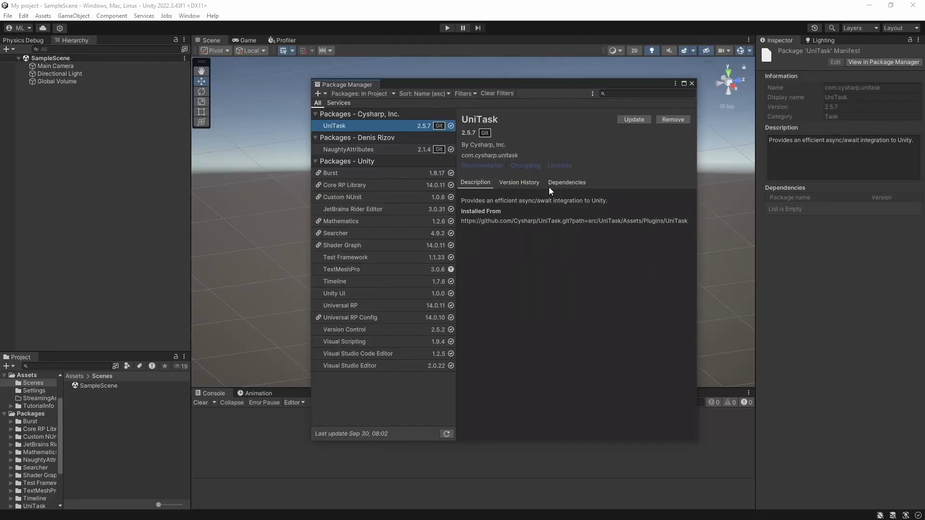
pyautogui.click(363, 150)
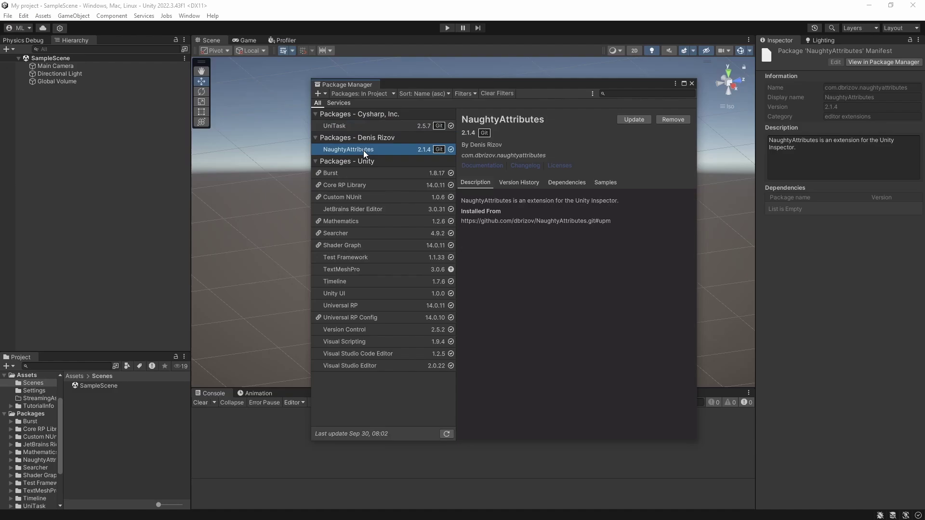
pyautogui.click(350, 128)
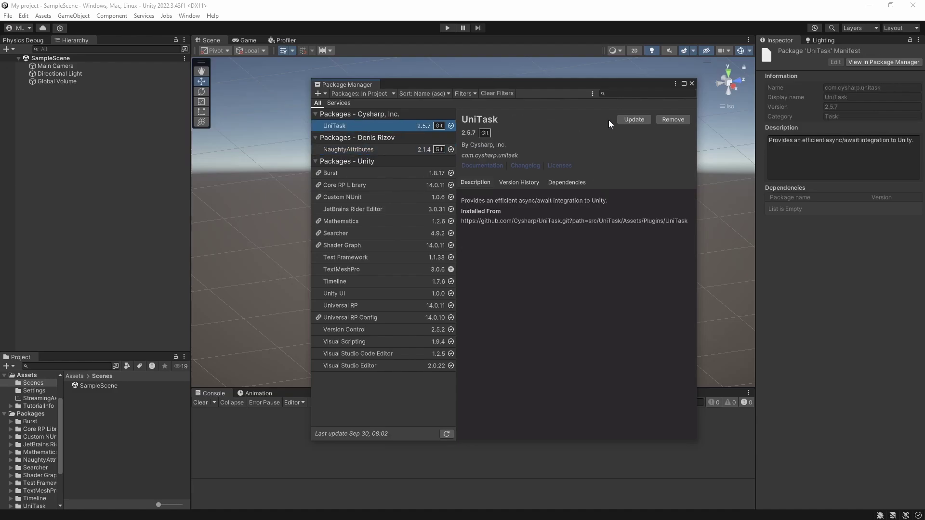
pyautogui.click(692, 84)
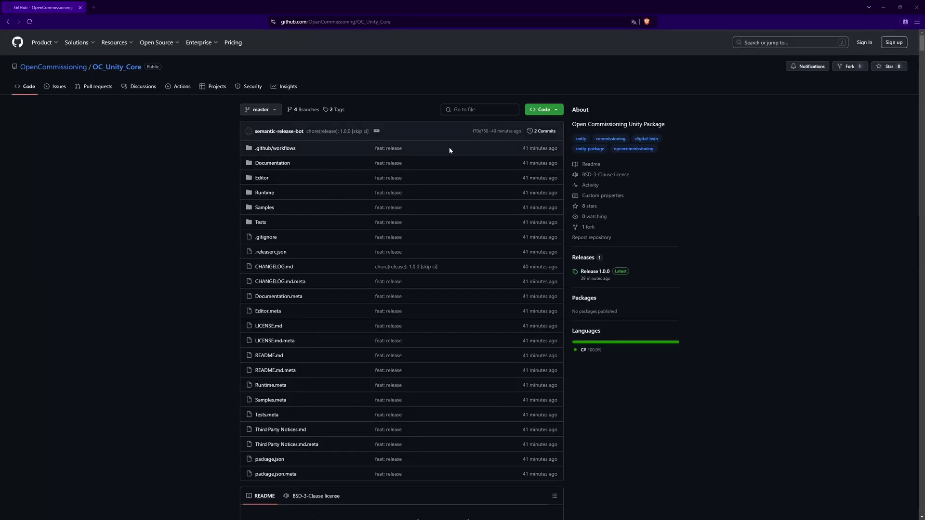
# Copy the HTTPS clone URL of the OC_Unity_Core repository on GitHub and return to Unity
pyautogui.click(417, 22)
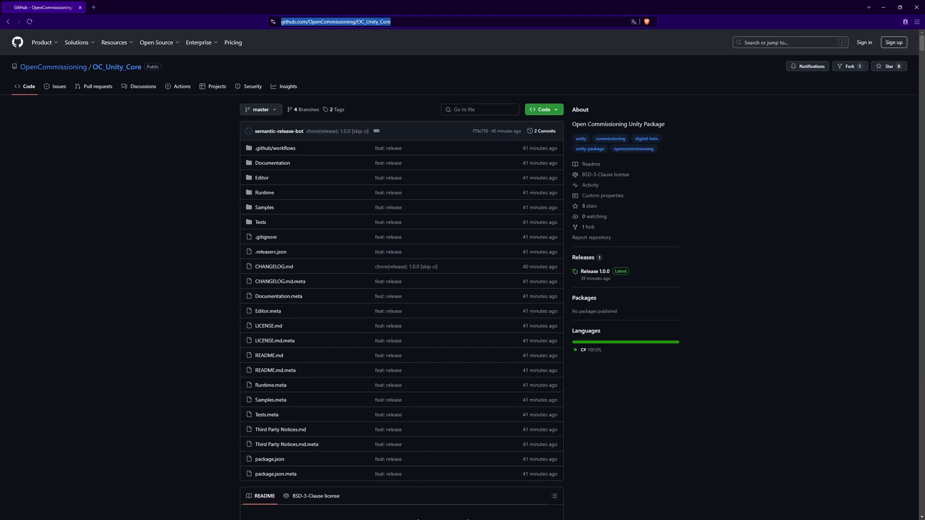
pyautogui.hotkey('alt', 'Tab')
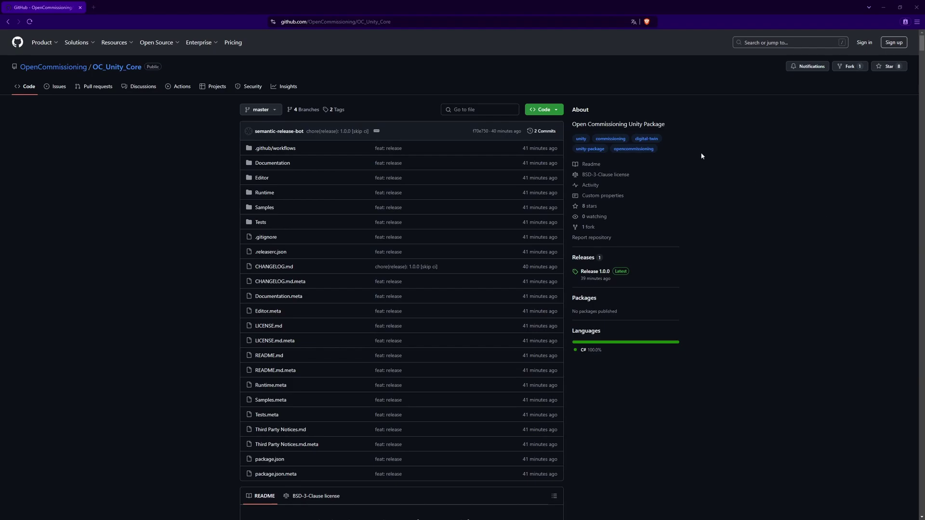
pyautogui.click(405, 22)
pyautogui.doubleClick(404, 22)
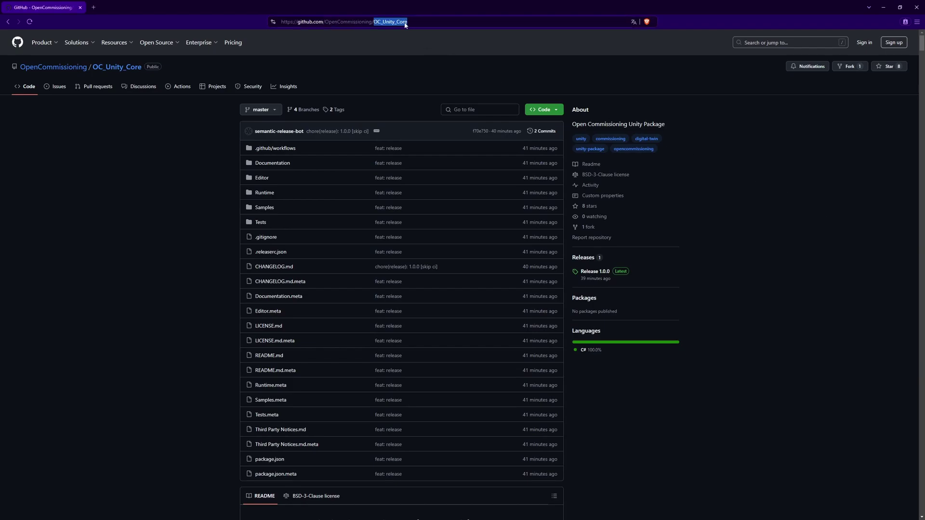
pyautogui.click(552, 110)
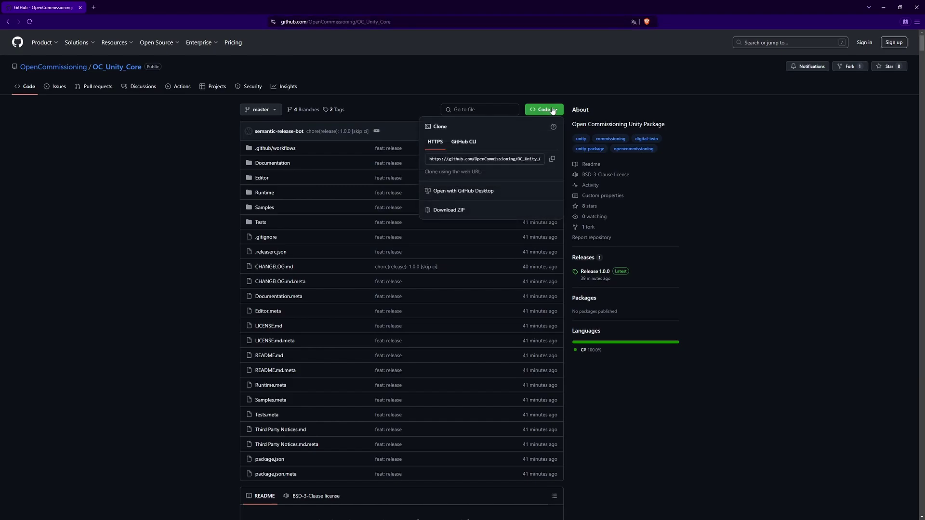
pyautogui.click(553, 161)
pyautogui.click(884, 9)
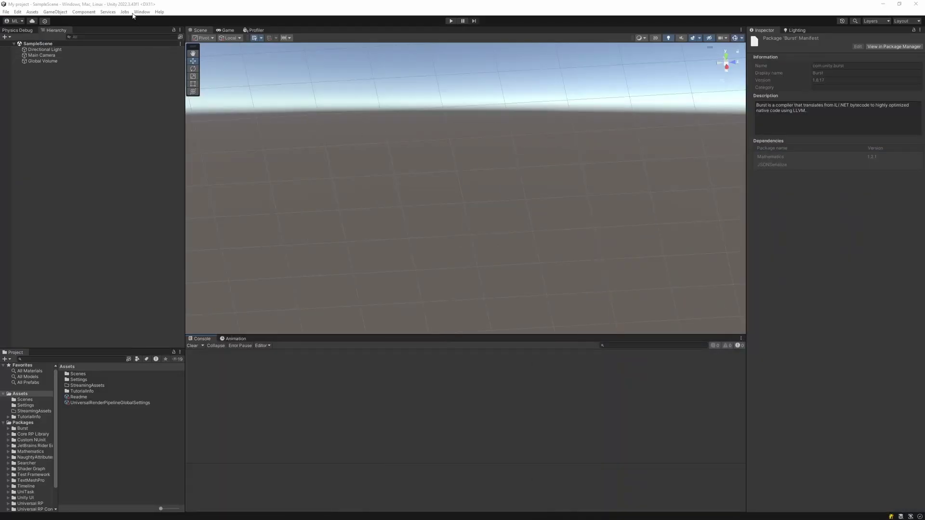
# Install the Open Commissioning package through the Package Manager from the copied git URL with #upm appended
pyautogui.click(195, 12)
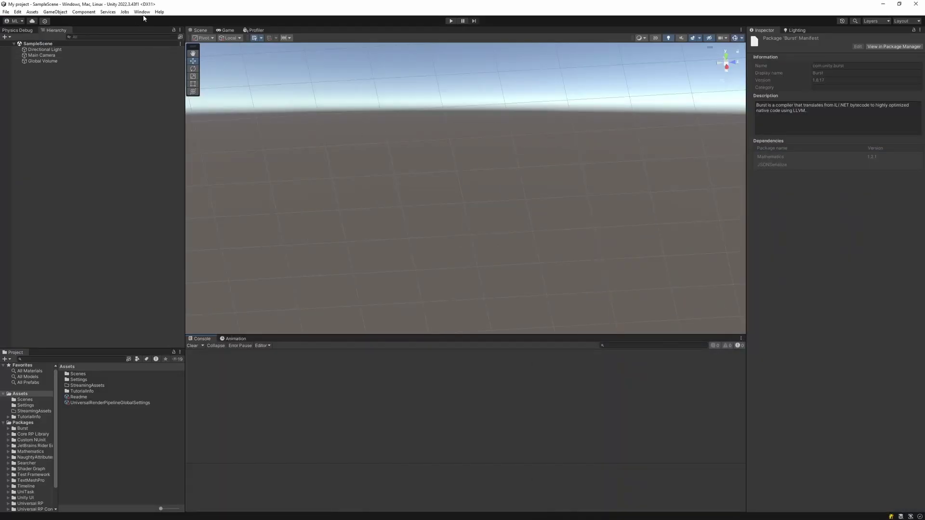
pyautogui.click(142, 12)
pyautogui.click(167, 101)
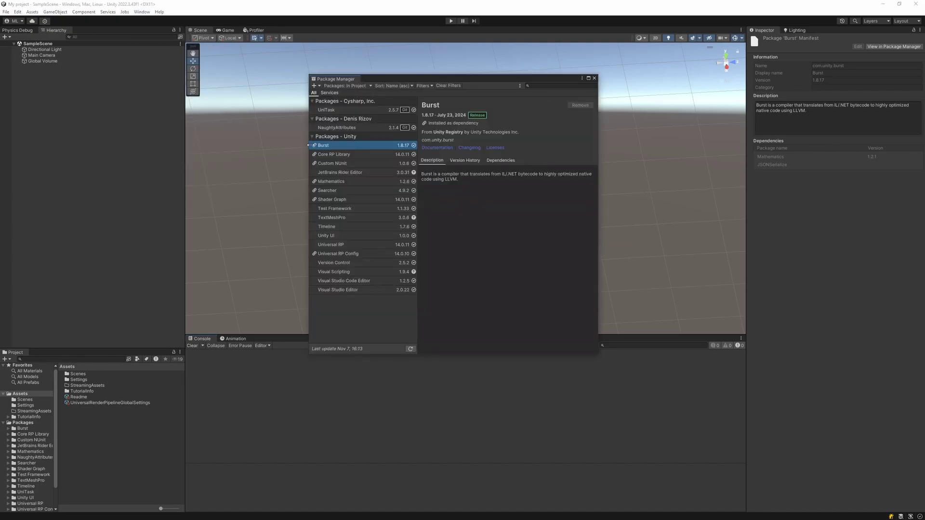
pyautogui.click(314, 86)
pyautogui.click(336, 110)
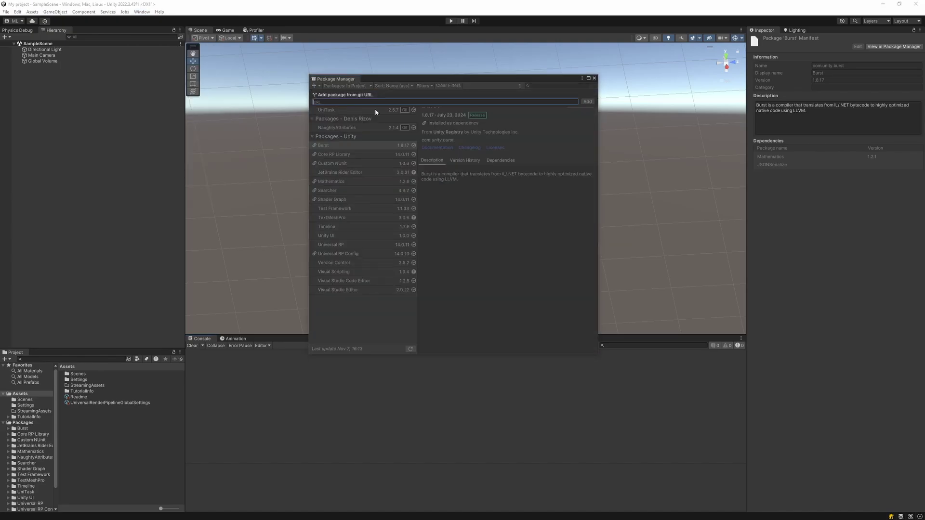
pyautogui.hotkey('ctrl', 'v')
pyautogui.write('#upm')
pyautogui.click(588, 102)
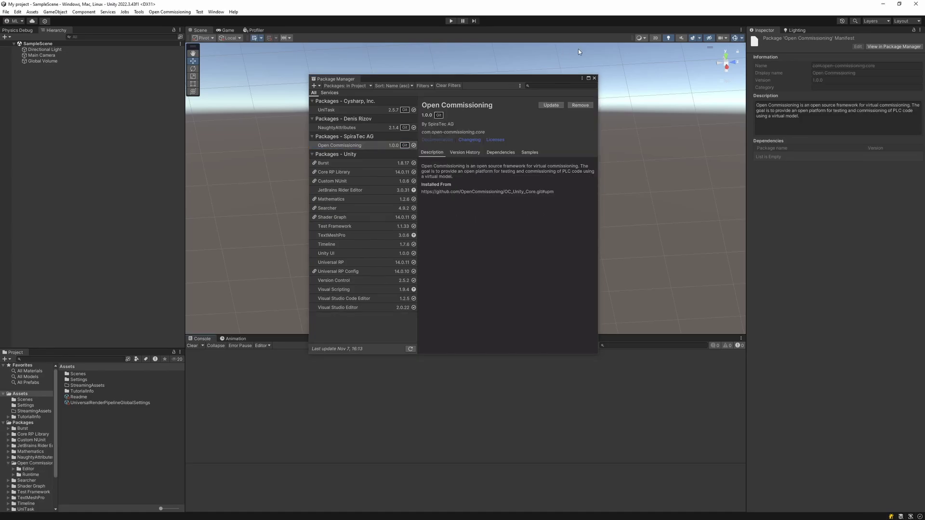
pyautogui.click(594, 79)
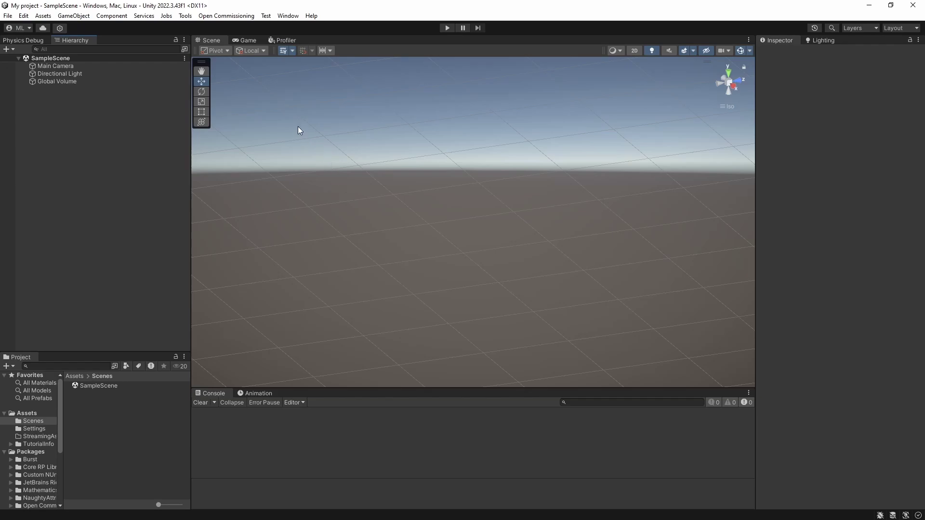
# Apply the default Open Commissioning layers to the project and check the layer list
pyautogui.click(224, 19)
pyautogui.moveTo(225, 52)
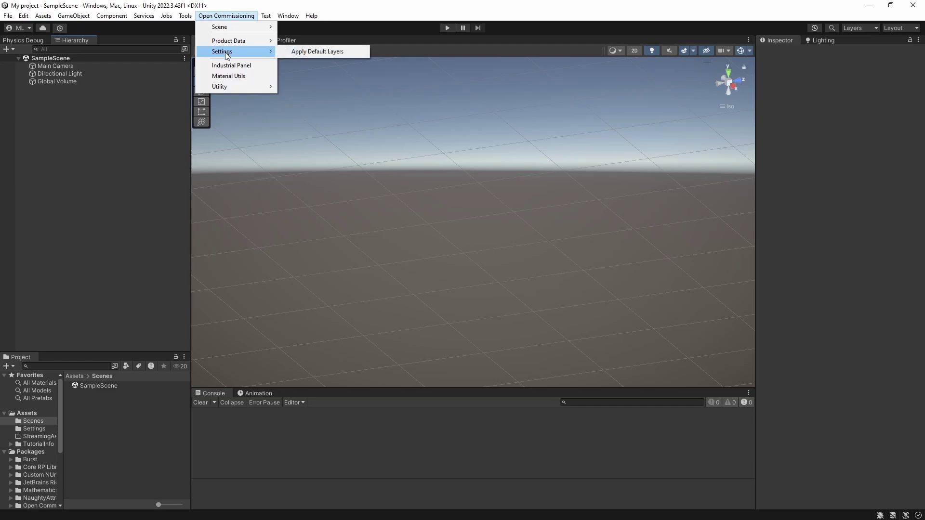
pyautogui.click(312, 52)
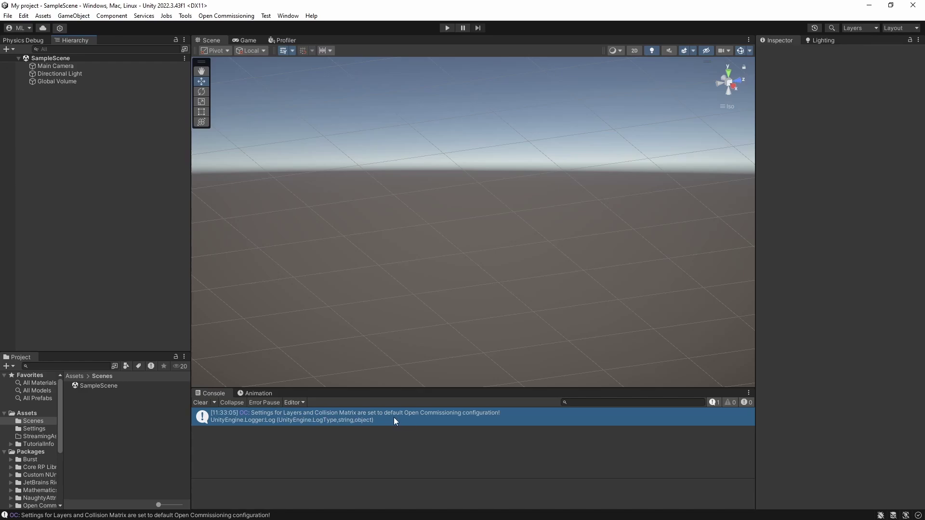
pyautogui.click(860, 28)
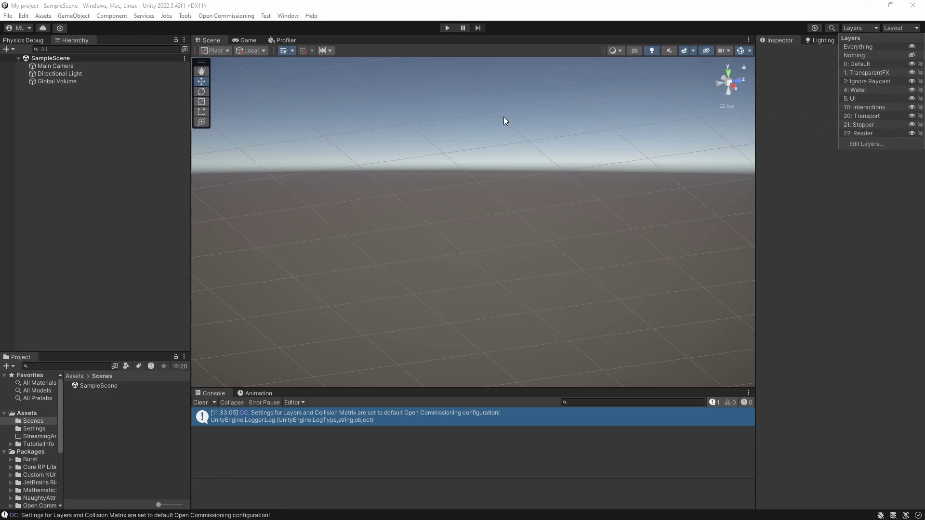
pyautogui.click(378, 130)
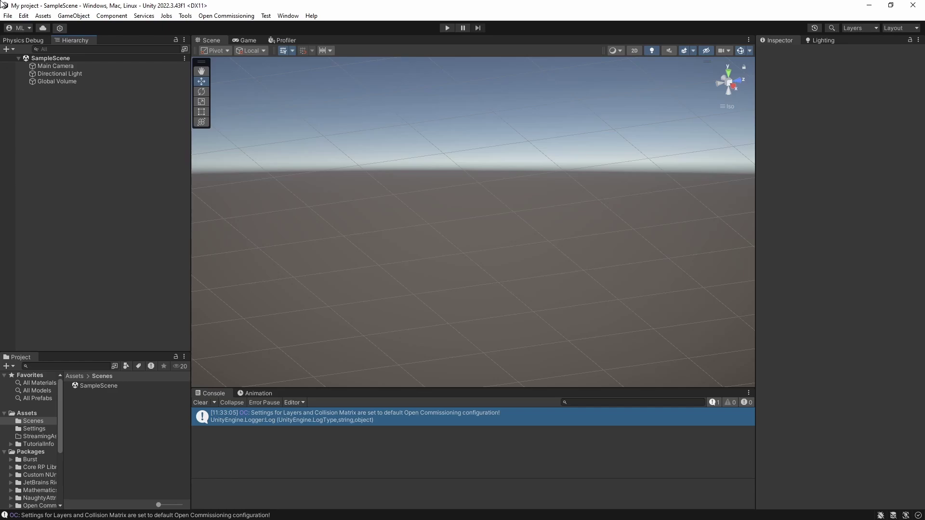
# Enable Run In Background in the project's Player settings under Resolution and Presentation
pyautogui.click(24, 16)
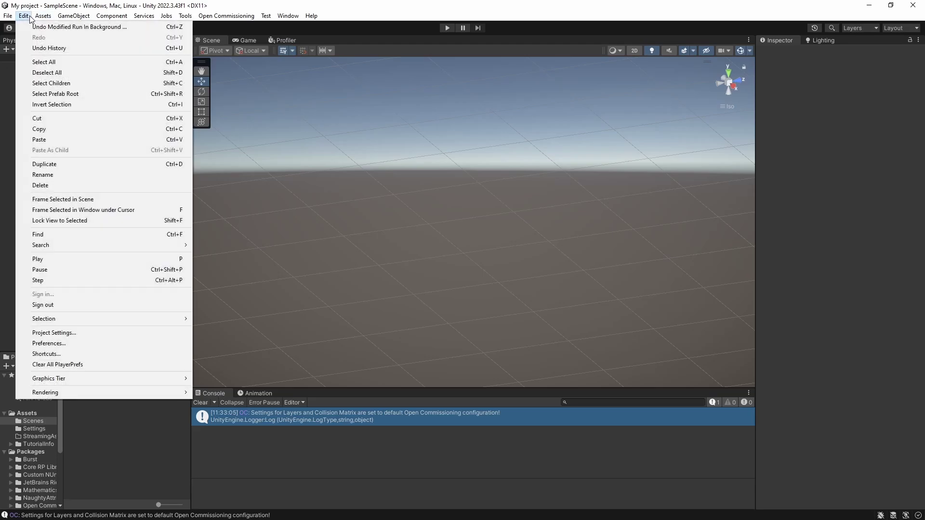
pyautogui.click(54, 334)
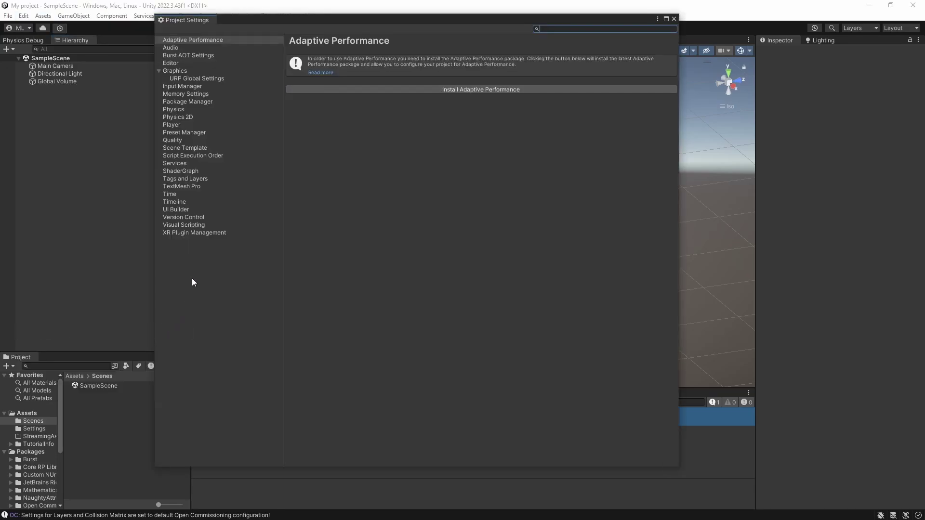
pyautogui.click(177, 124)
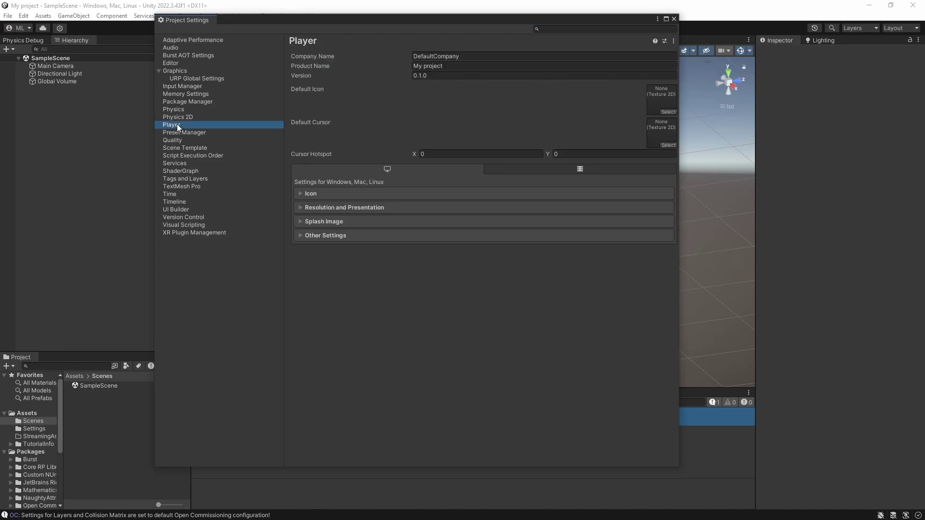
pyautogui.click(300, 207)
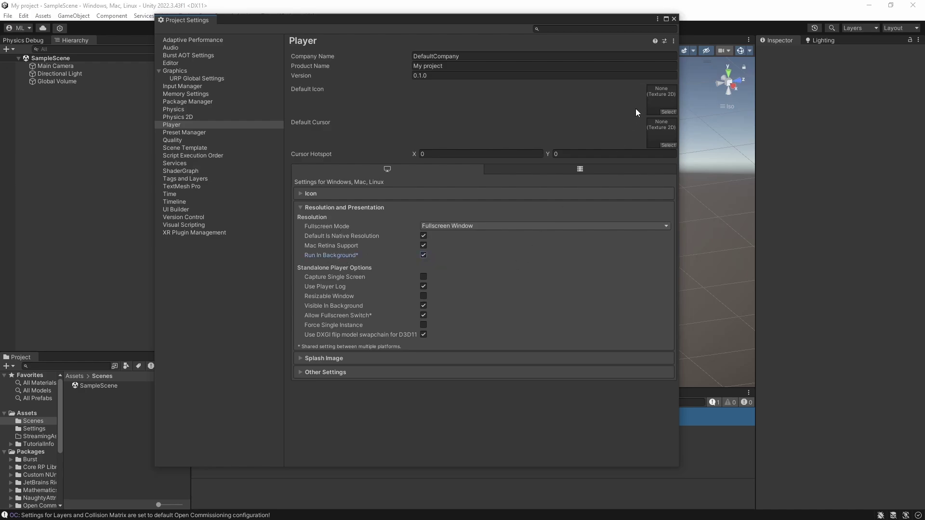
pyautogui.click(674, 18)
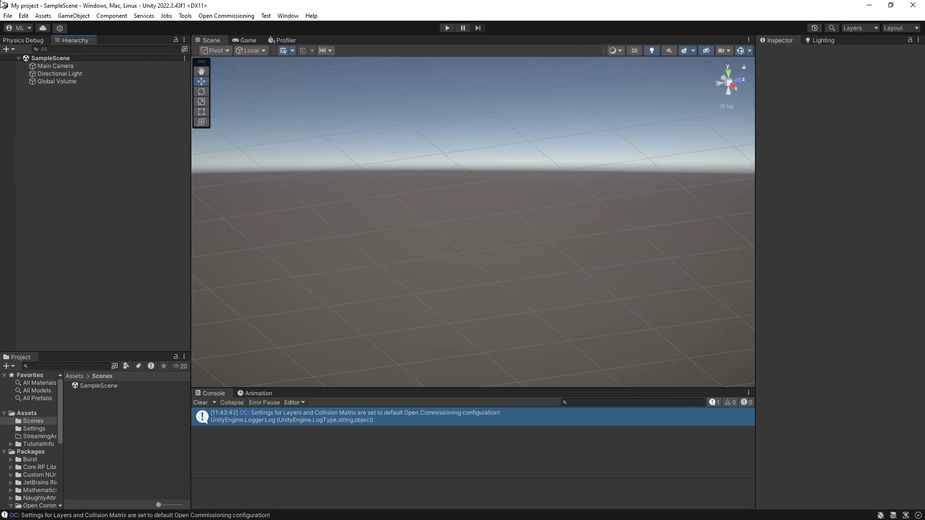
# Clear the console and import the Demo sample of the Open Commissioning package through the Package Manager
pyautogui.click(199, 402)
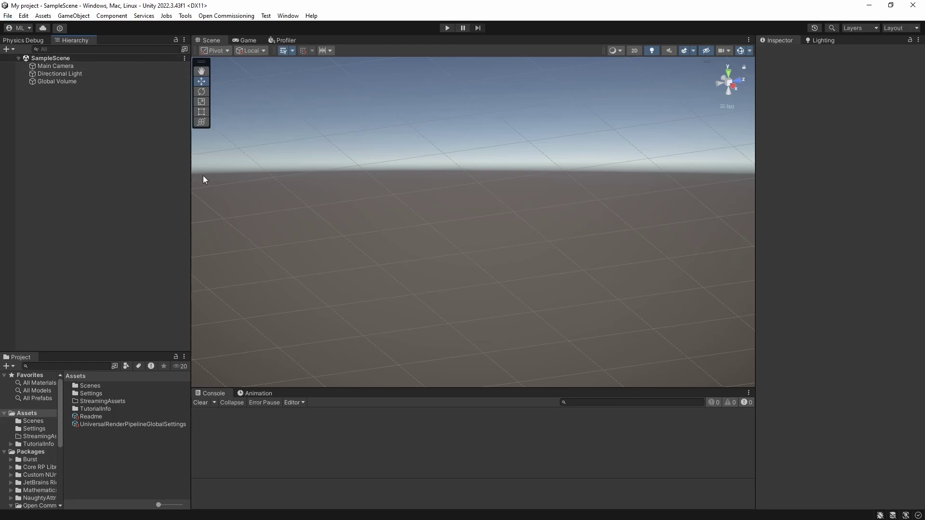
pyautogui.click(288, 16)
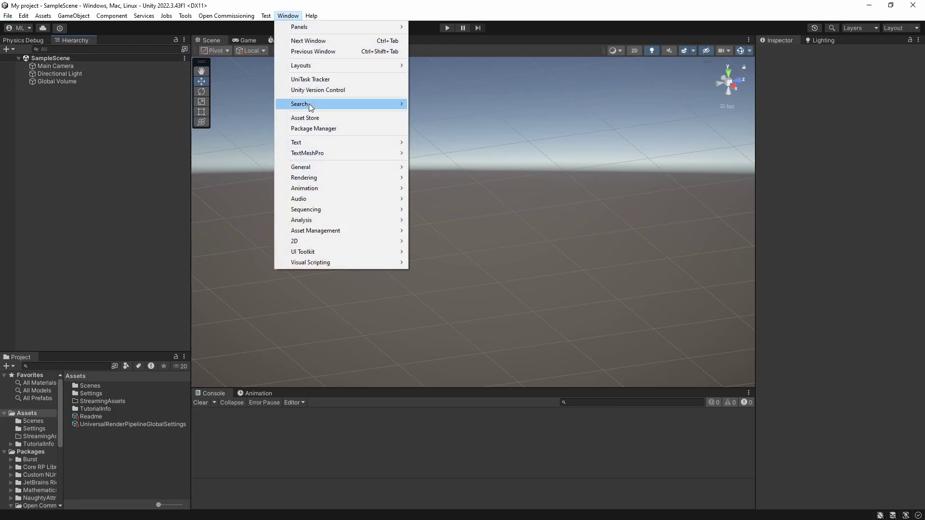
pyautogui.click(307, 126)
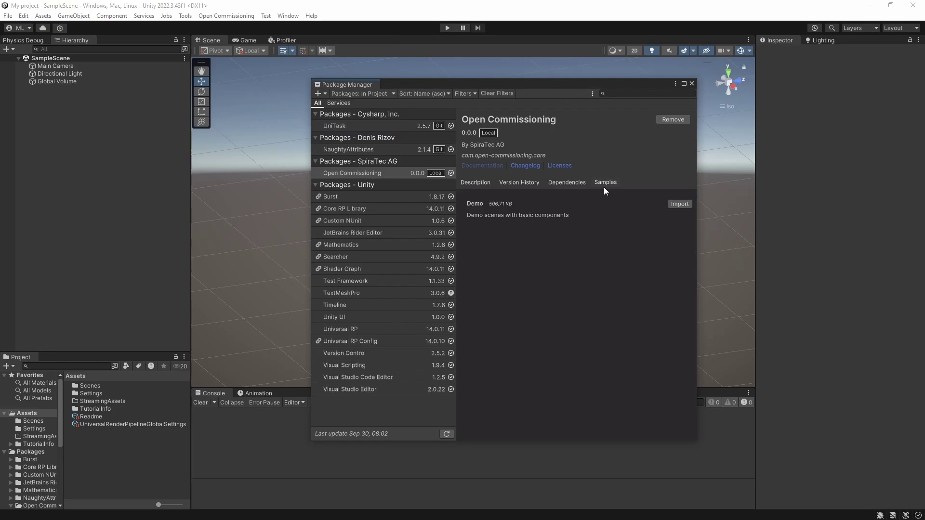
pyautogui.click(679, 204)
pyautogui.click(692, 83)
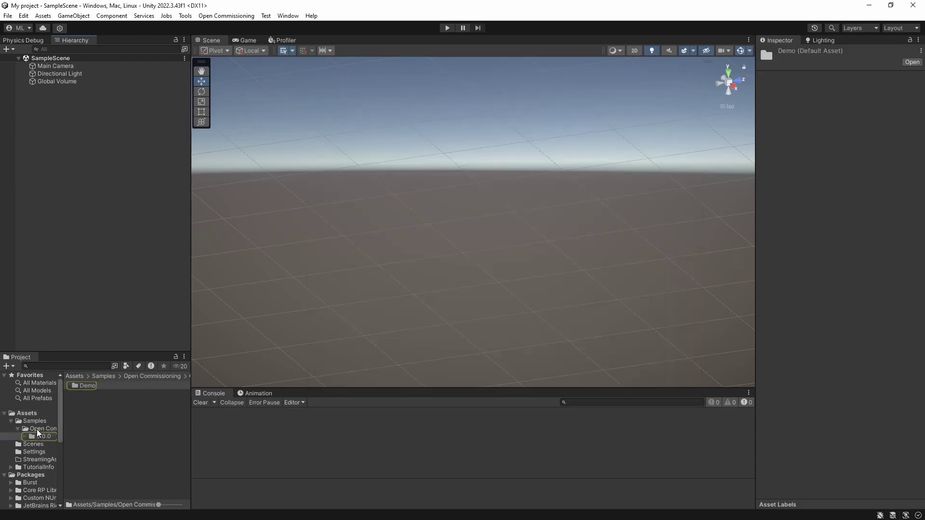
# Open the 0.1 Components scene from the imported Demo sample folder and save it
pyautogui.doubleClick(88, 386)
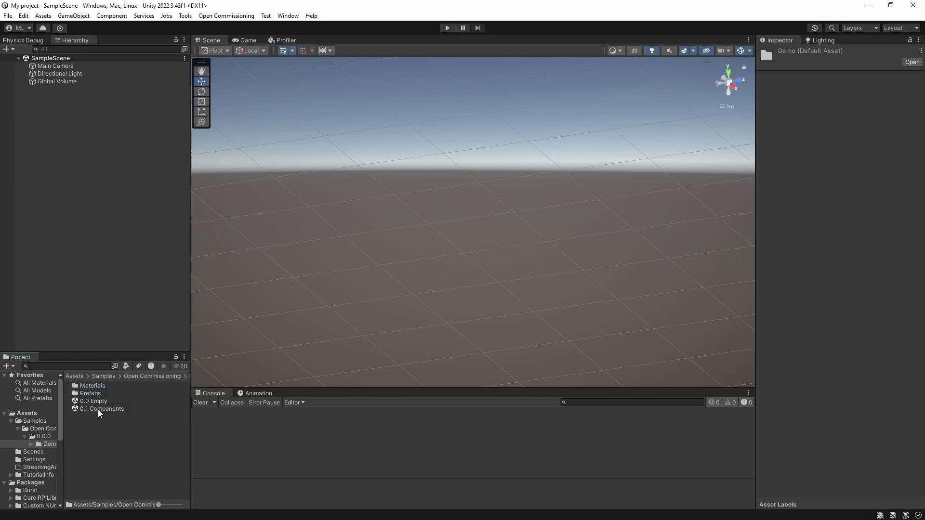
pyautogui.doubleClick(99, 410)
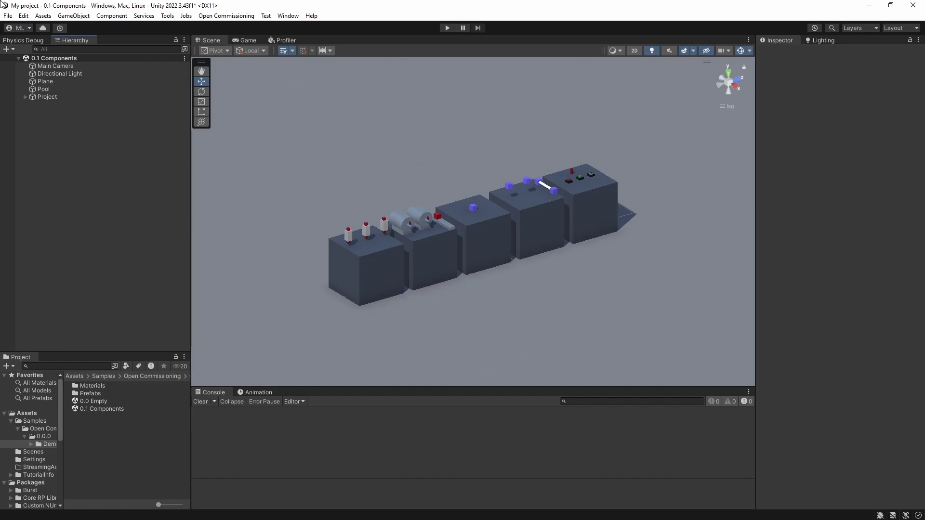
pyautogui.hotkey('ctrl', 's')
# Expand Project and Devices in the scene hierarchy and go through the device groups from Cylinders to Interactions, then clear the selection
pyautogui.click(25, 99)
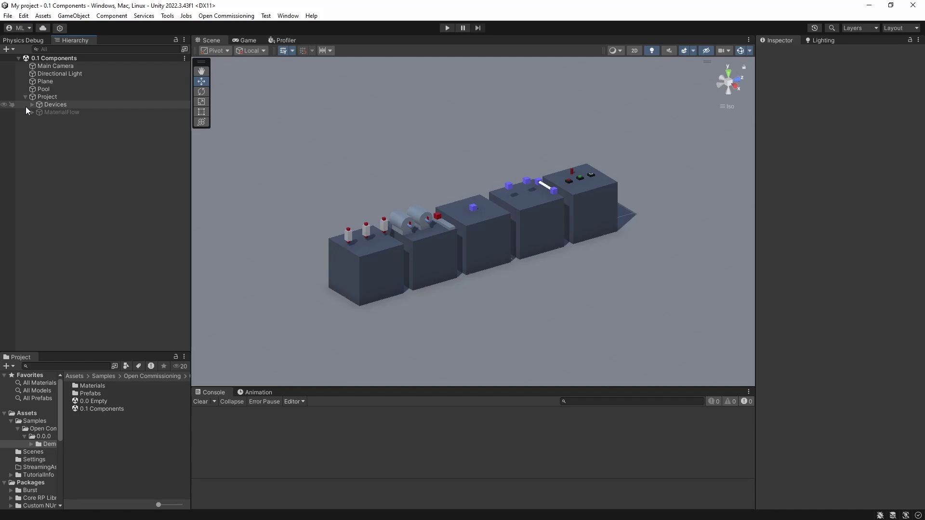
pyautogui.click(31, 105)
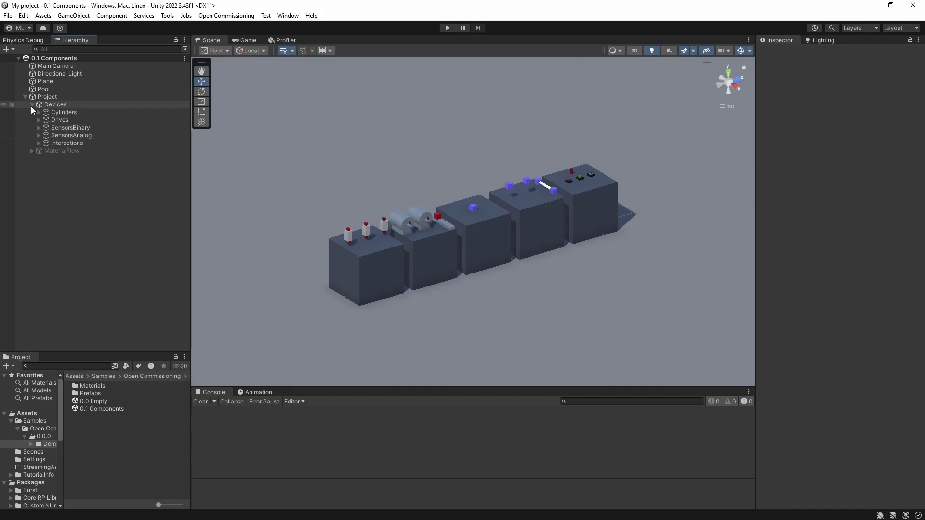
pyautogui.click(74, 113)
pyautogui.click(69, 122)
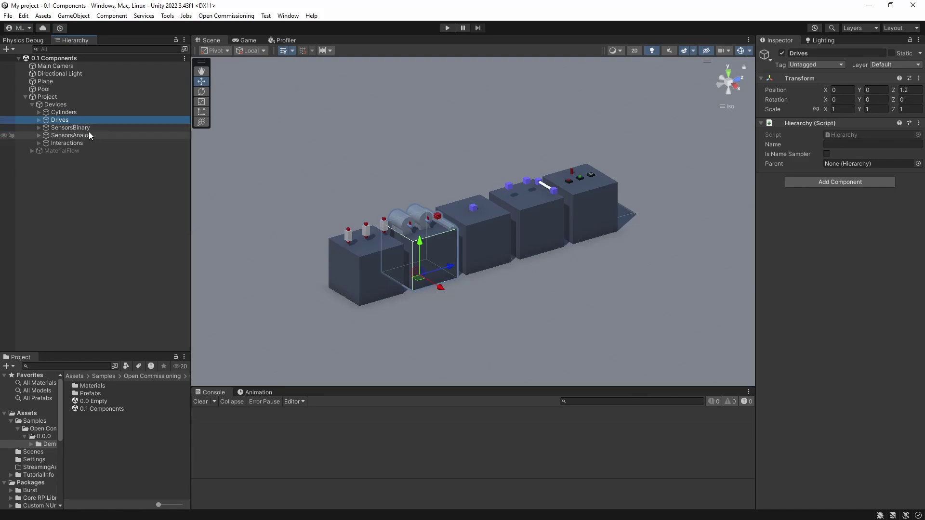
pyautogui.click(83, 129)
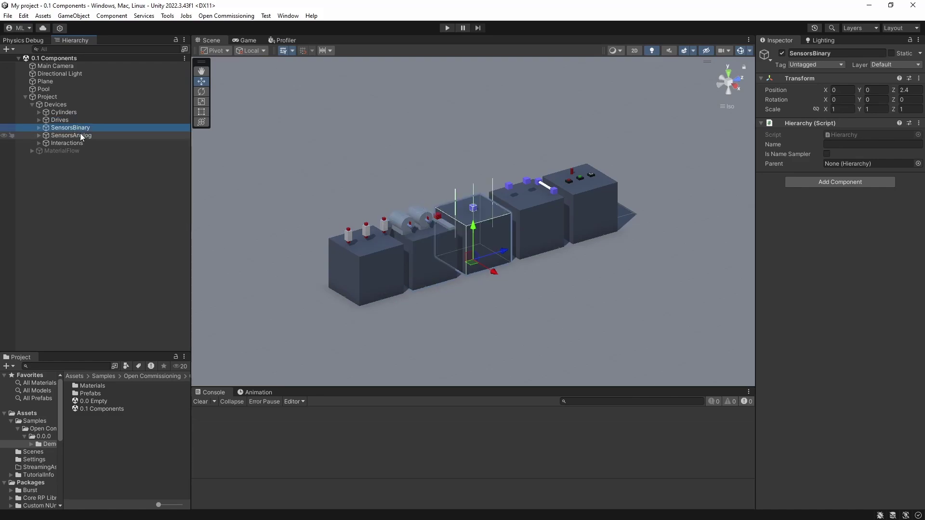
pyautogui.click(80, 135)
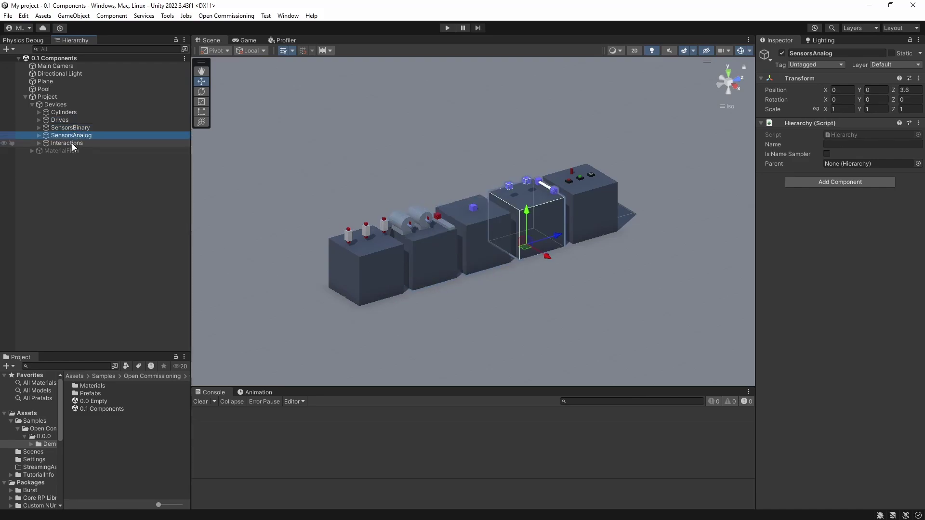
pyautogui.click(71, 143)
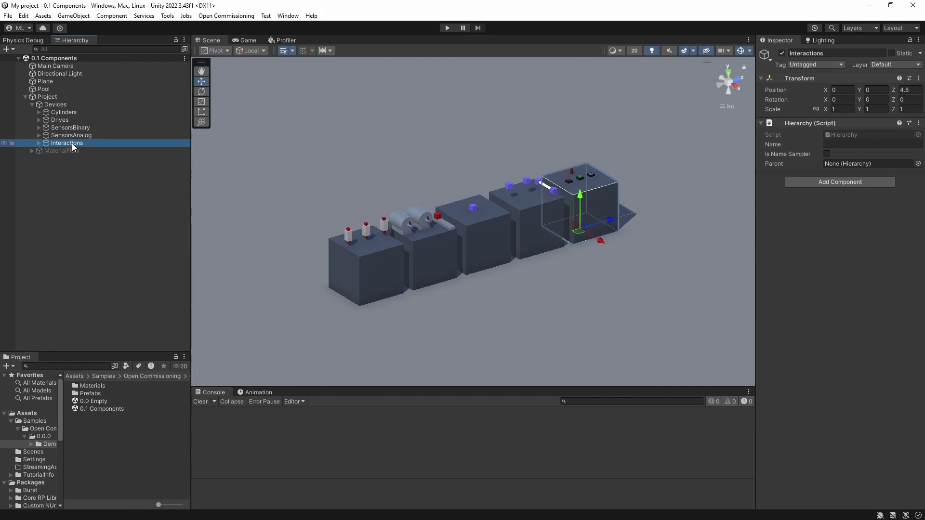
pyautogui.click(74, 184)
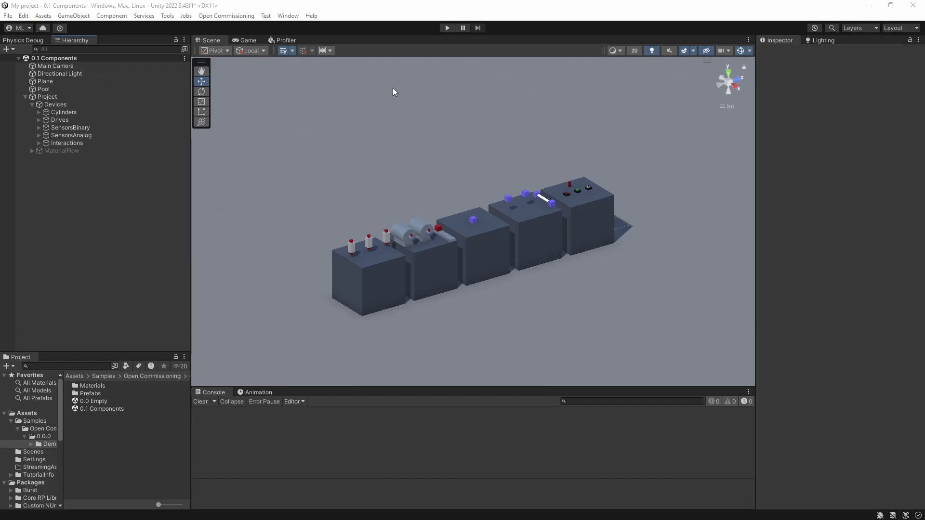
# Start Play mode for the 0.1 Components scene and clear the console messages
pyautogui.click(447, 29)
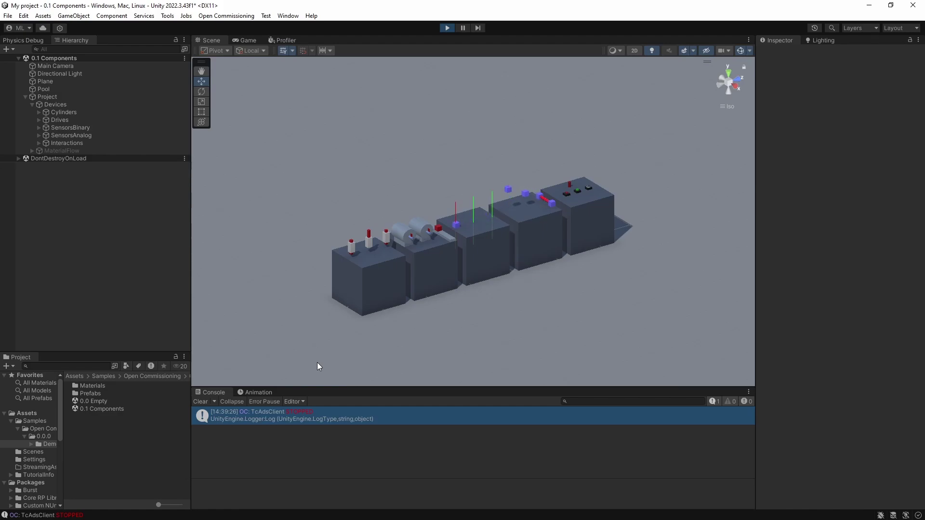
pyautogui.click(200, 403)
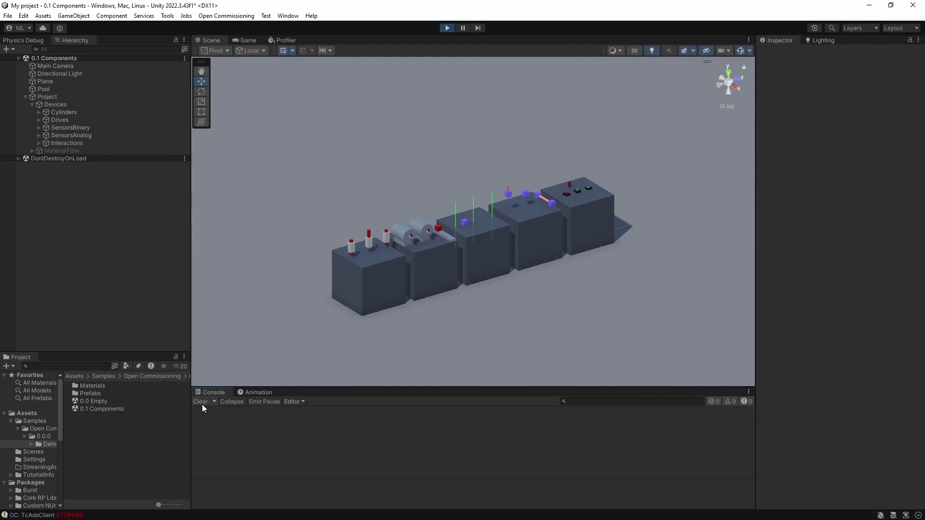
# Frame the Cylinders group in the Scene view and examine the component settings of Cylinder_1, Cylinder_2 and Cylinder_3
pyautogui.click(63, 111)
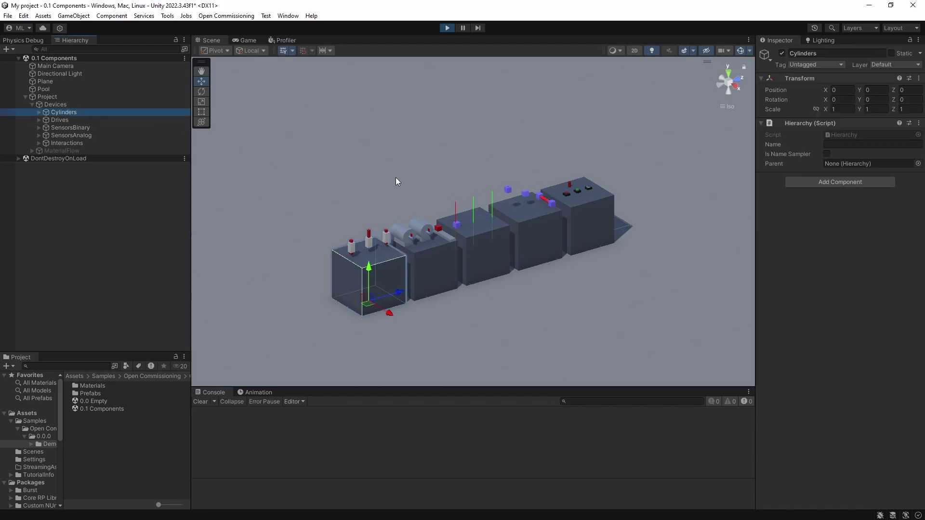
pyautogui.press('f')
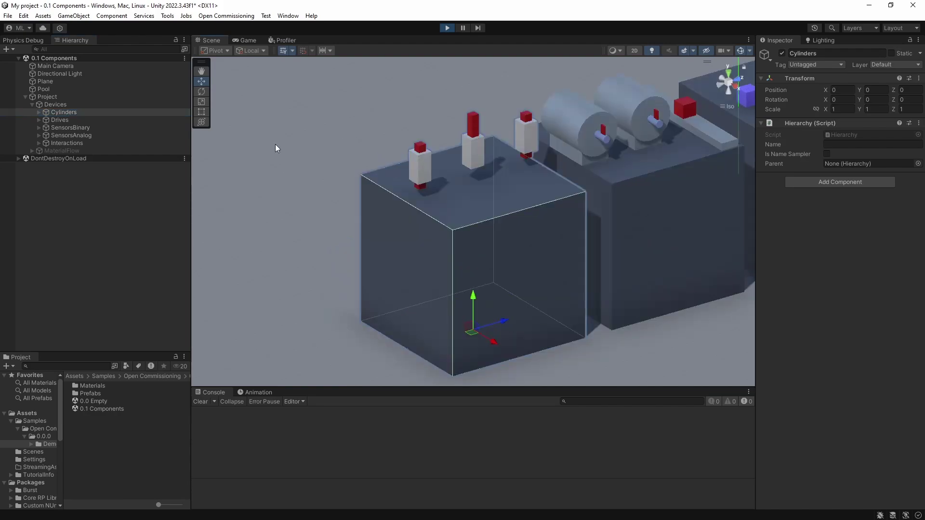
pyautogui.click(39, 112)
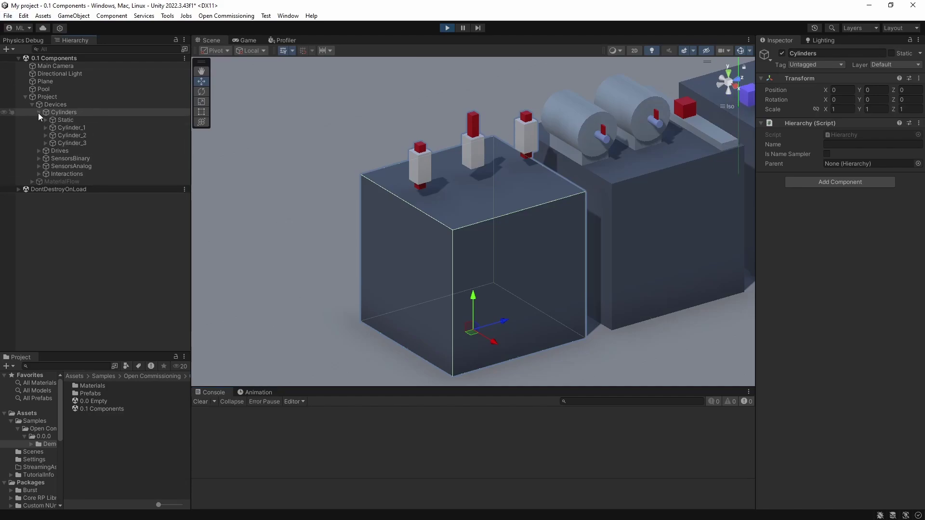
pyautogui.click(71, 128)
pyautogui.click(71, 135)
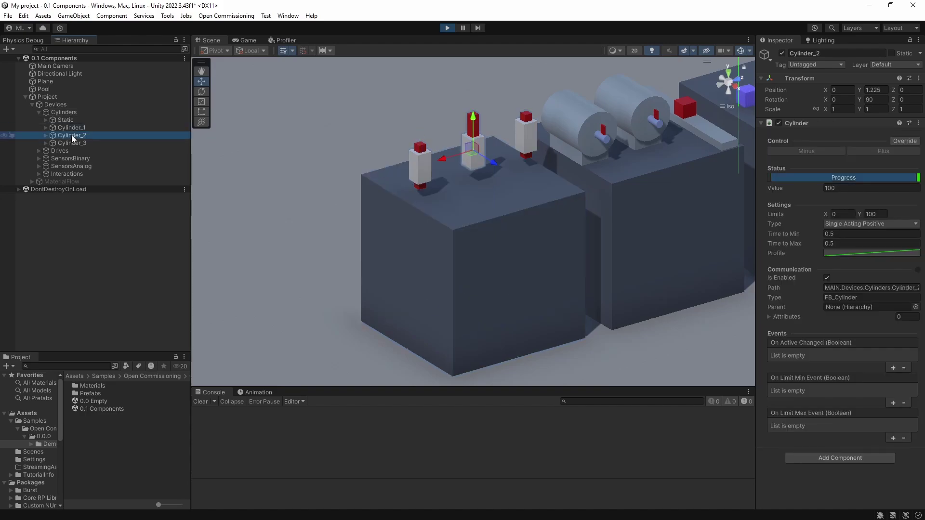
pyautogui.click(68, 142)
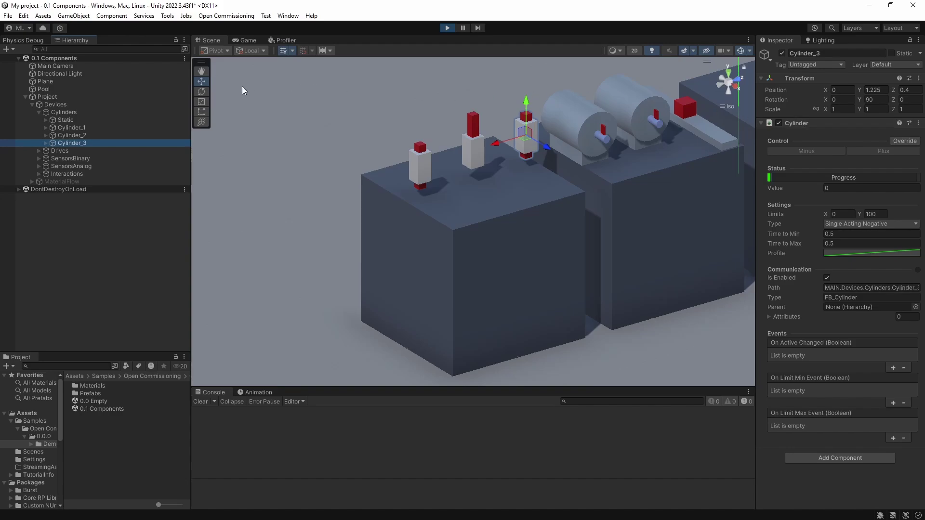
# Frame Cylinder_1, enable its control Override, and test extending and retracting it with the Plus and Minus signals
pyautogui.click(80, 128)
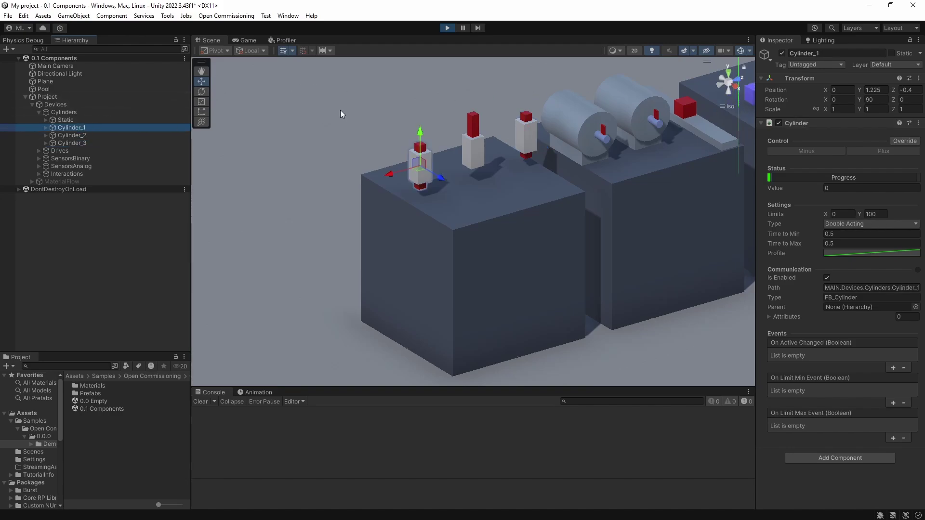
pyautogui.press('f')
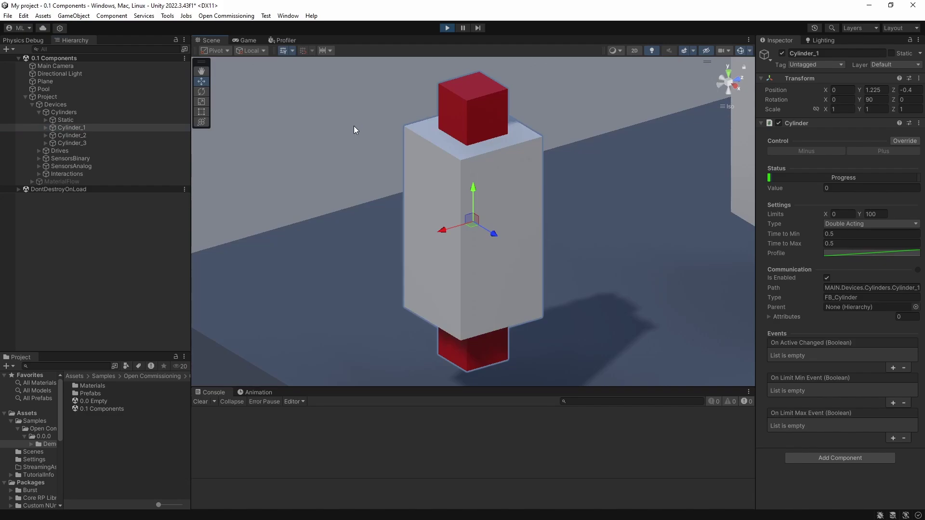
pyautogui.scroll(-6, 348, 135)
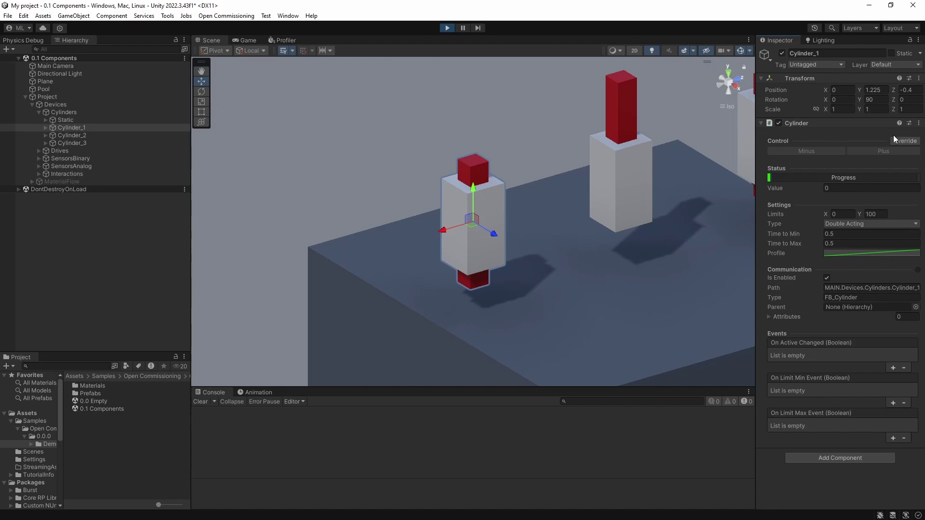
pyautogui.click(904, 141)
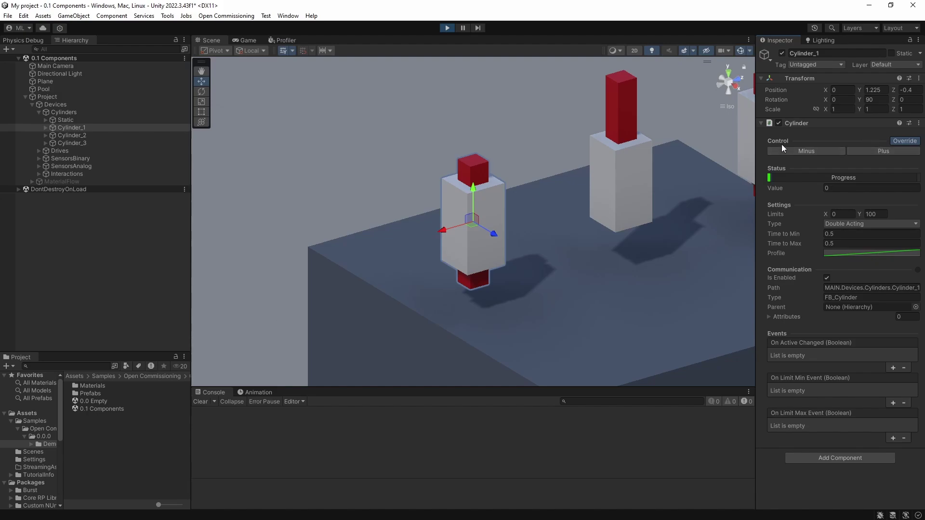
pyautogui.click(874, 150)
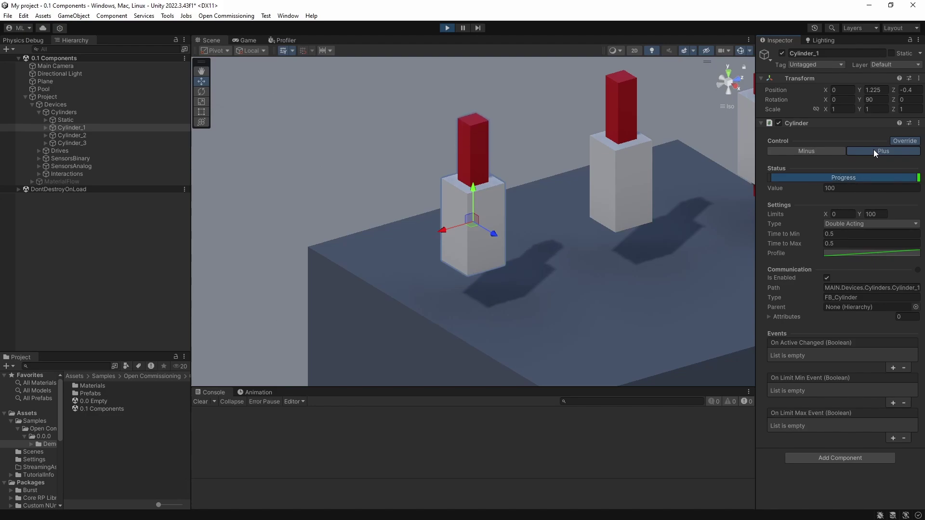
pyautogui.click(874, 149)
pyautogui.click(811, 152)
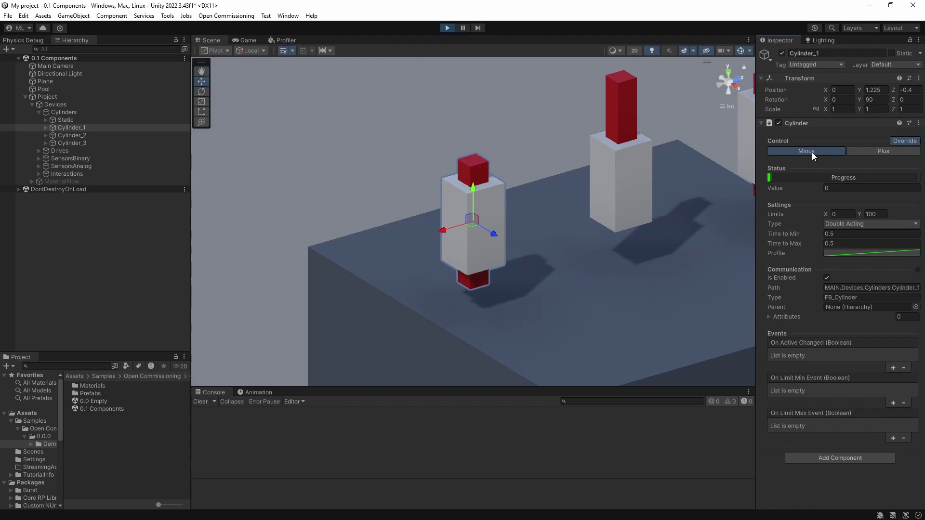
pyautogui.click(811, 152)
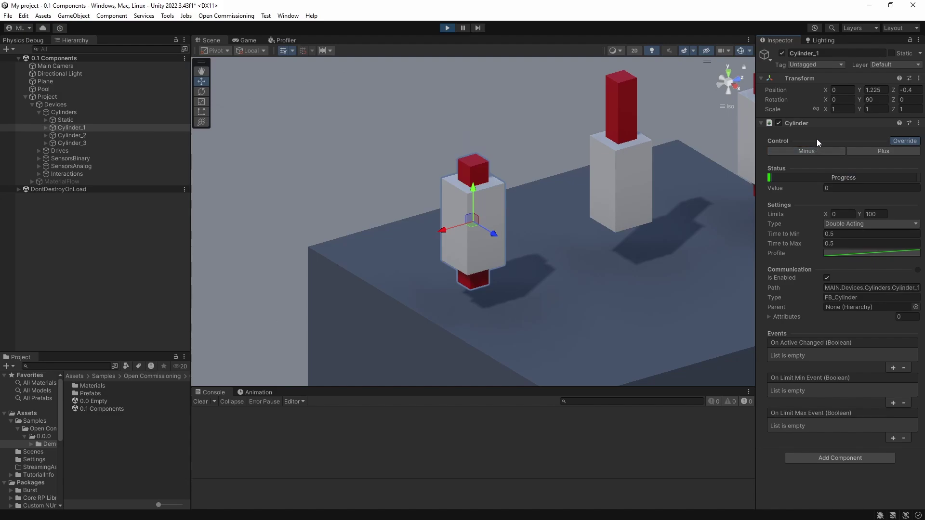
pyautogui.click(859, 152)
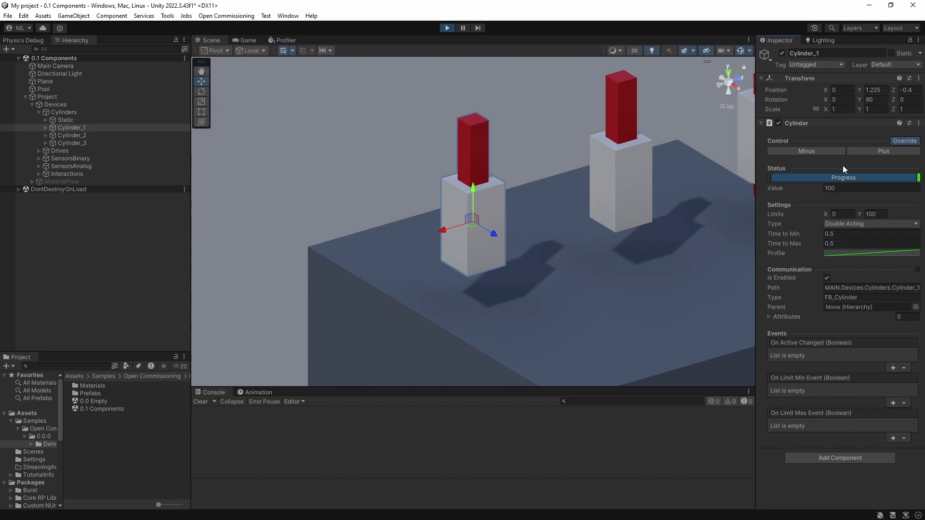
pyautogui.click(826, 154)
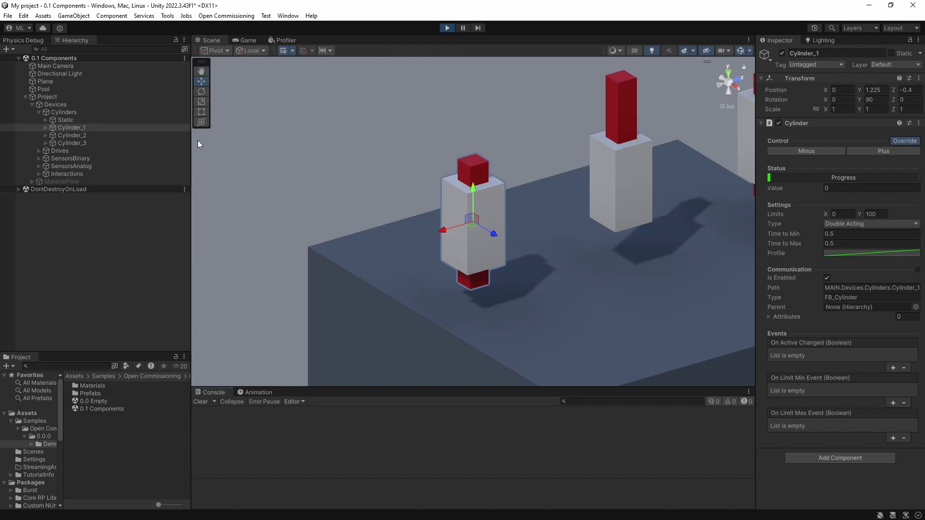
# Frame Cylinder_2, compare its type with Cylinder_1, enable its Override, and switch the Minus signal on and off
pyautogui.click(73, 137)
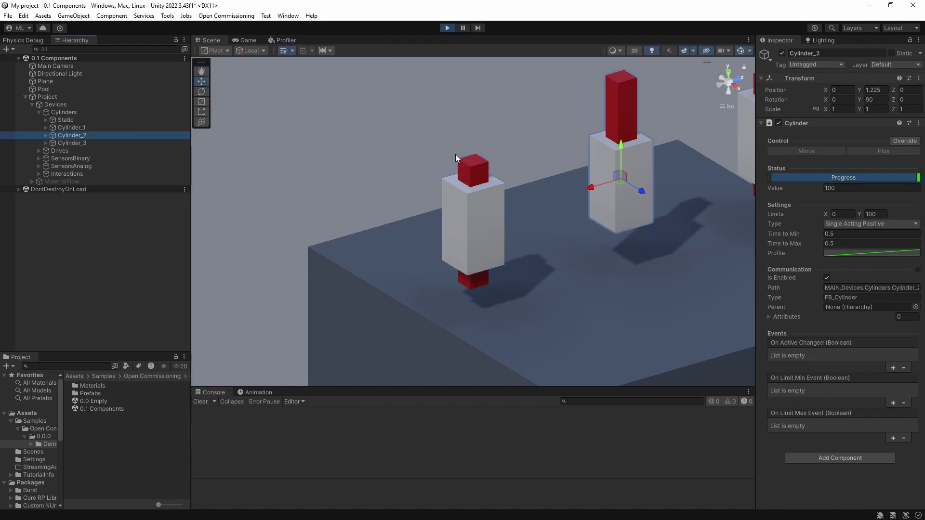
pyautogui.press('f')
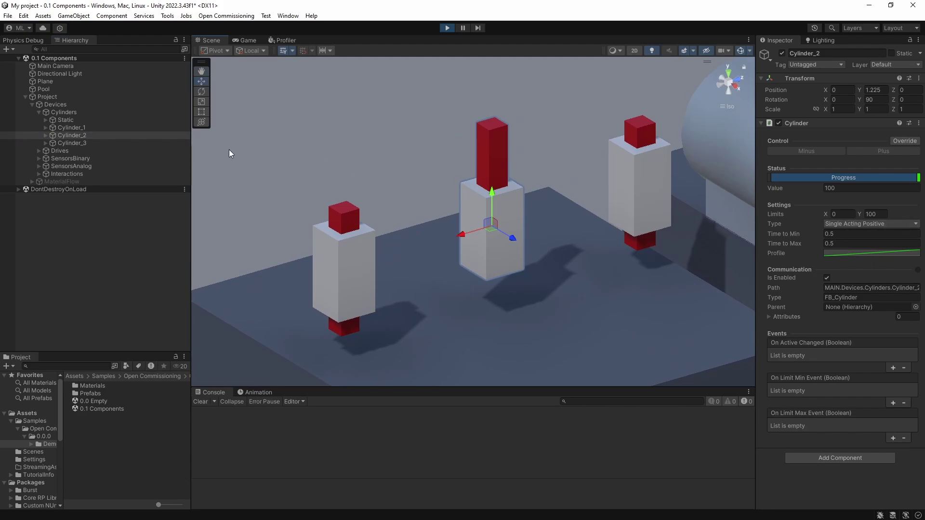
pyautogui.click(109, 127)
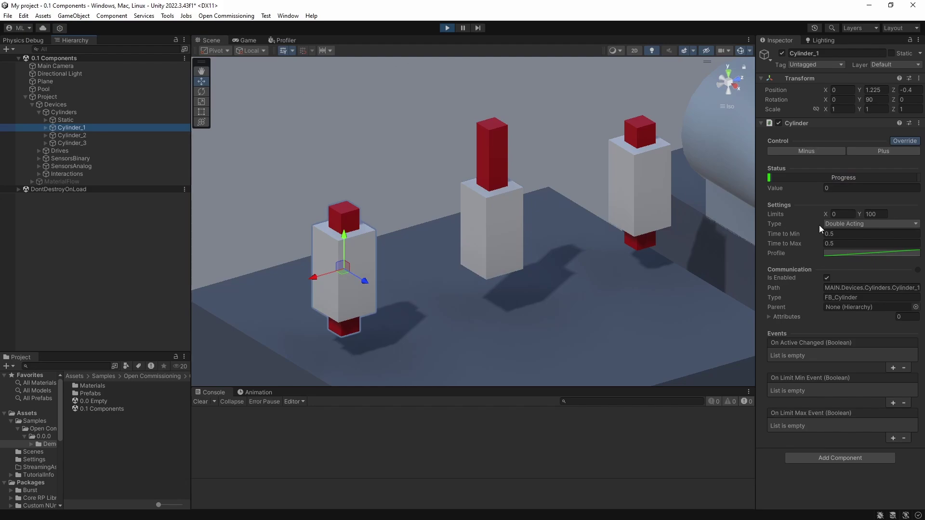
pyautogui.click(83, 135)
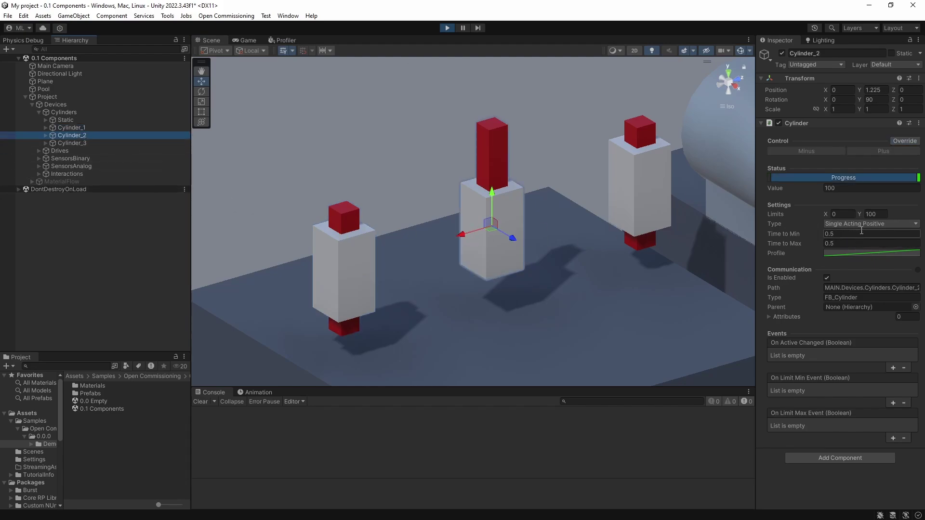
pyautogui.click(906, 142)
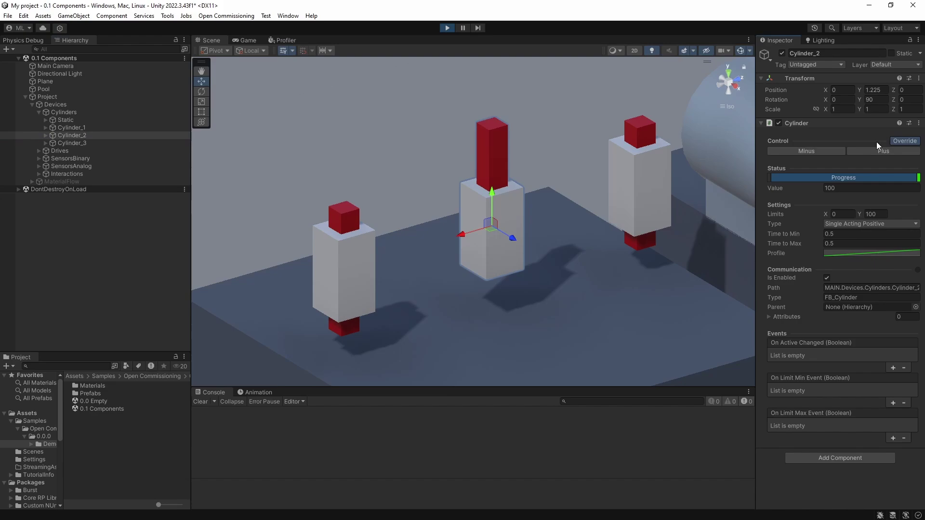
pyautogui.click(808, 152)
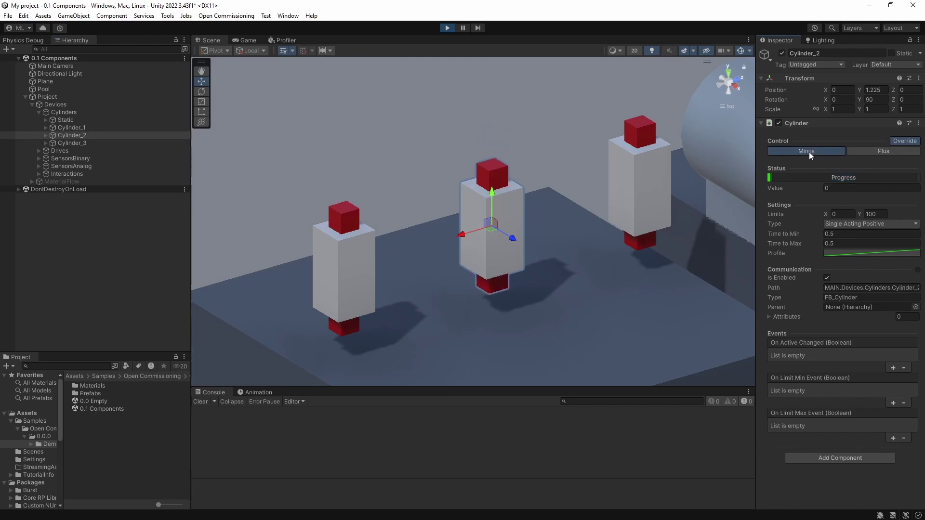
pyautogui.click(809, 152)
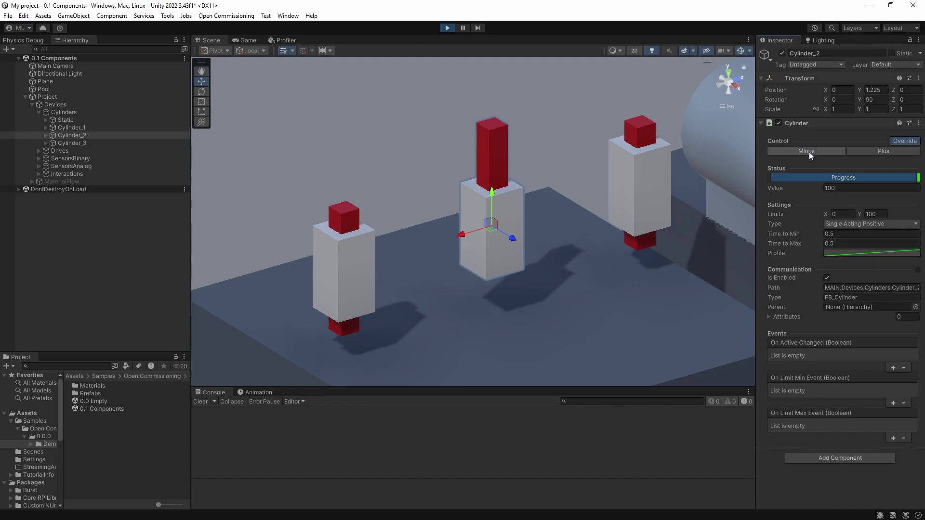
# Enable the control Override on Cylinder_3 and switch its Plus signal on and off
pyautogui.click(96, 145)
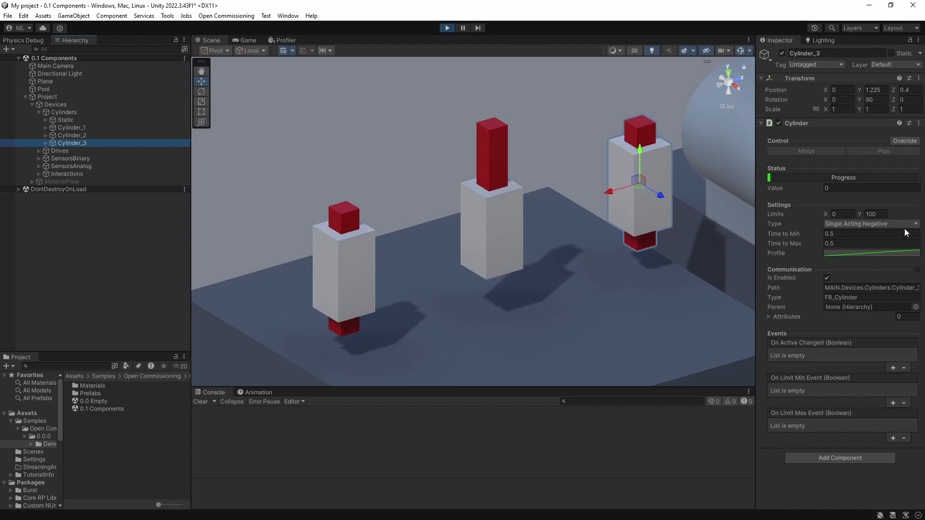
pyautogui.click(906, 143)
pyautogui.click(892, 152)
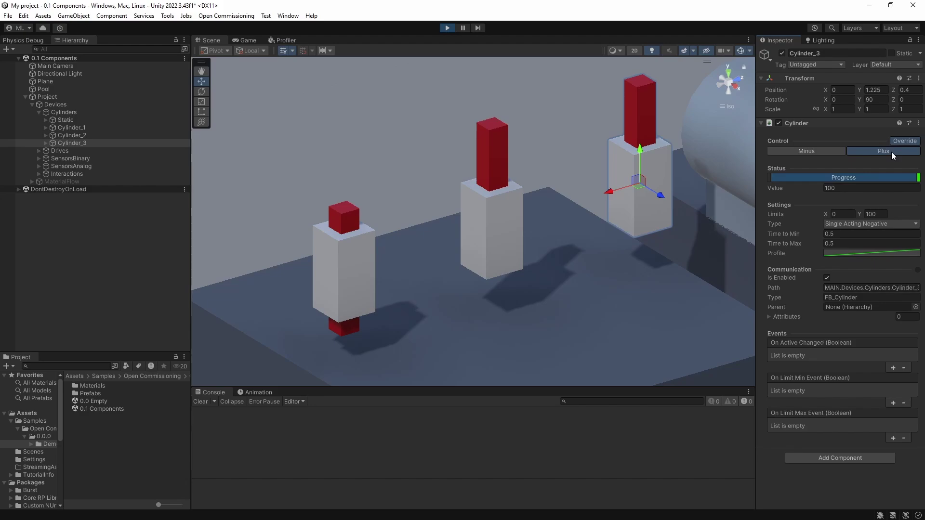
pyautogui.click(892, 152)
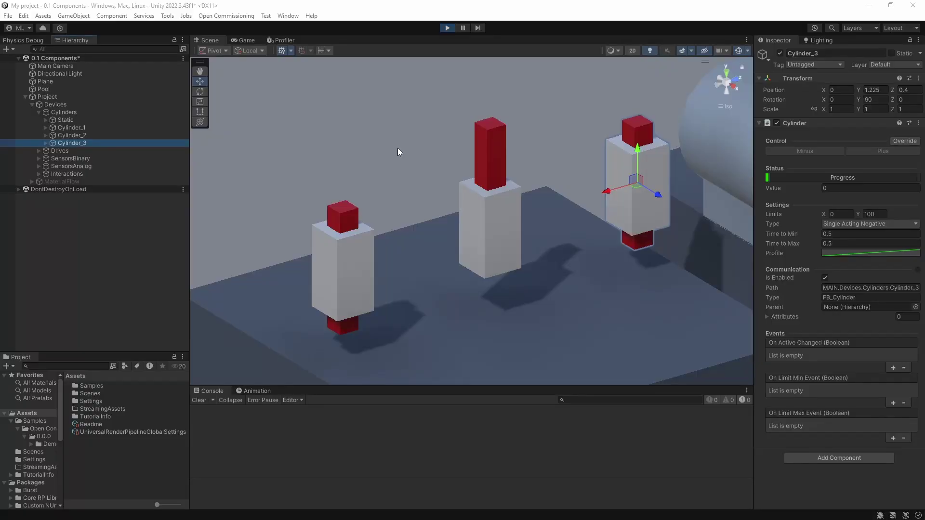
# Frame the Drives group in the Scene view and expand it to show its individual drives
pyautogui.click(50, 150)
pyautogui.press('f')
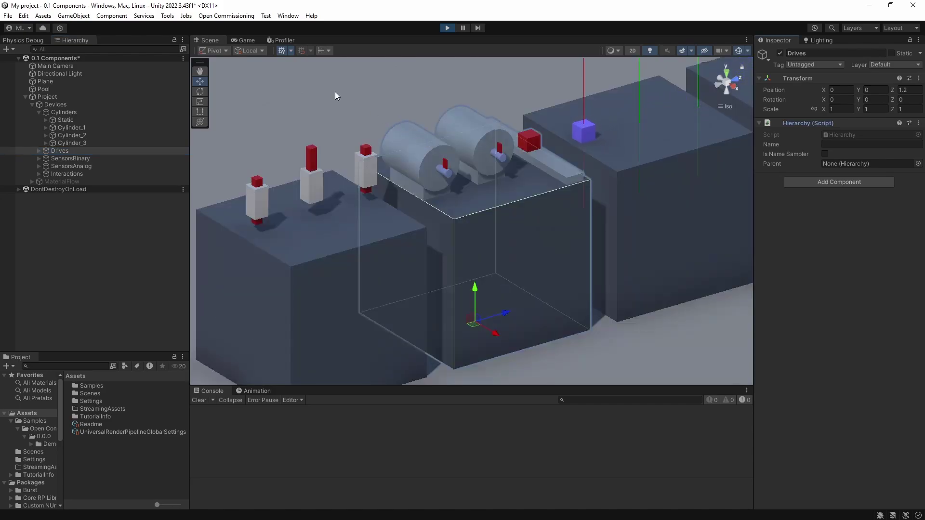
pyautogui.click(39, 151)
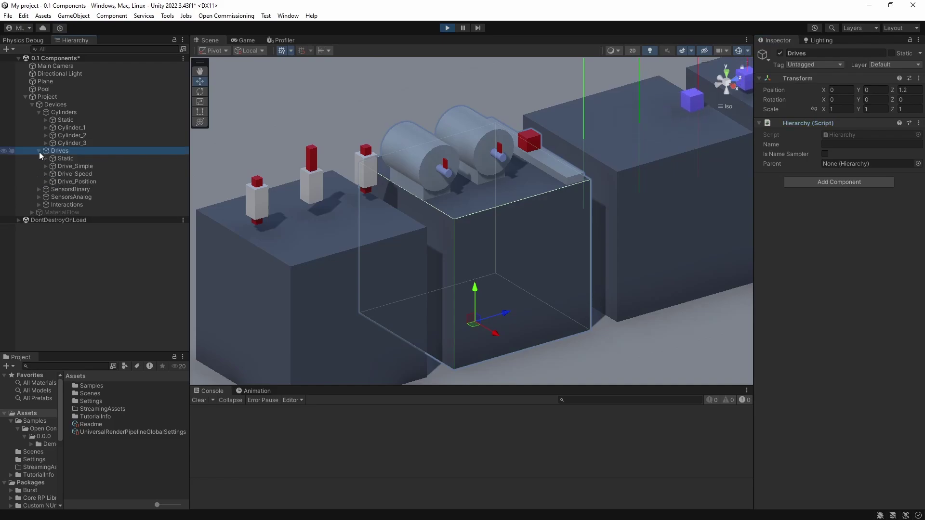
# Look through the settings of Drive_Simple, Drive_Speed and Drive_Position, and frame Drive_Simple in the Scene view
pyautogui.click(79, 166)
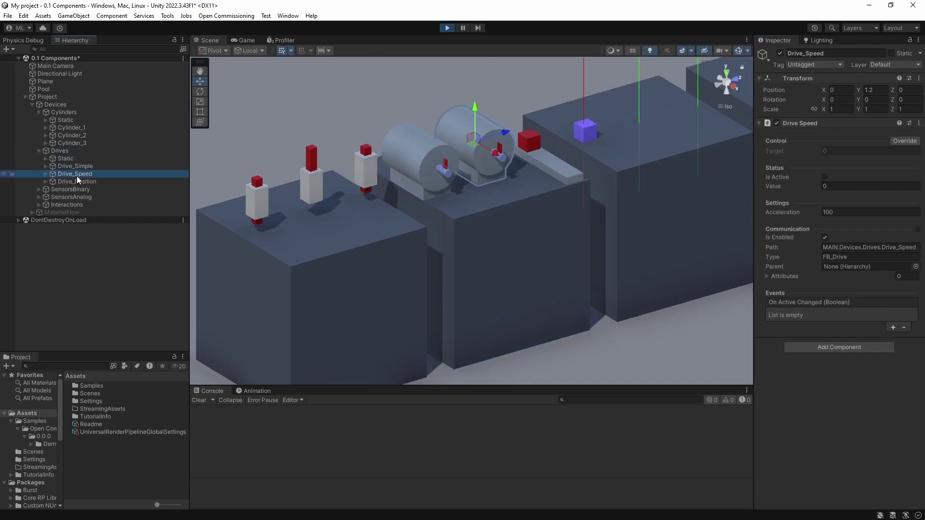
pyautogui.click(79, 182)
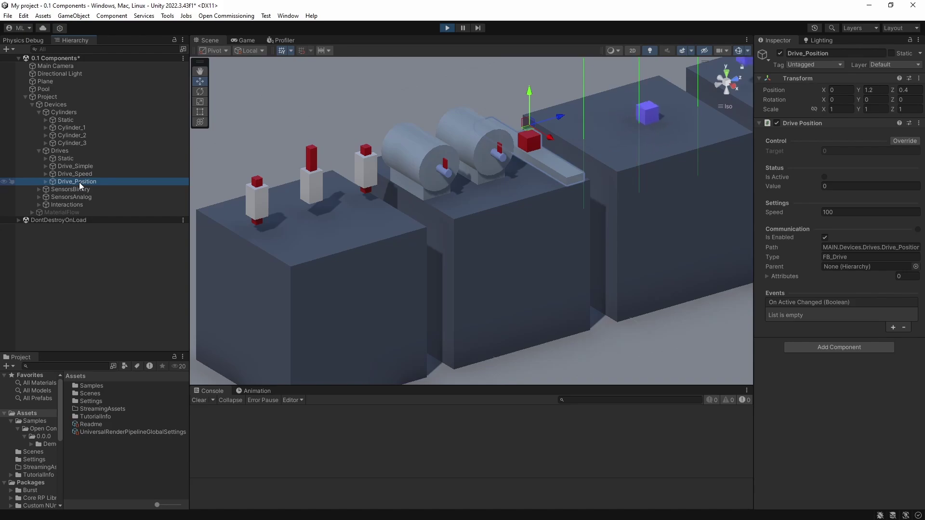
pyautogui.click(79, 166)
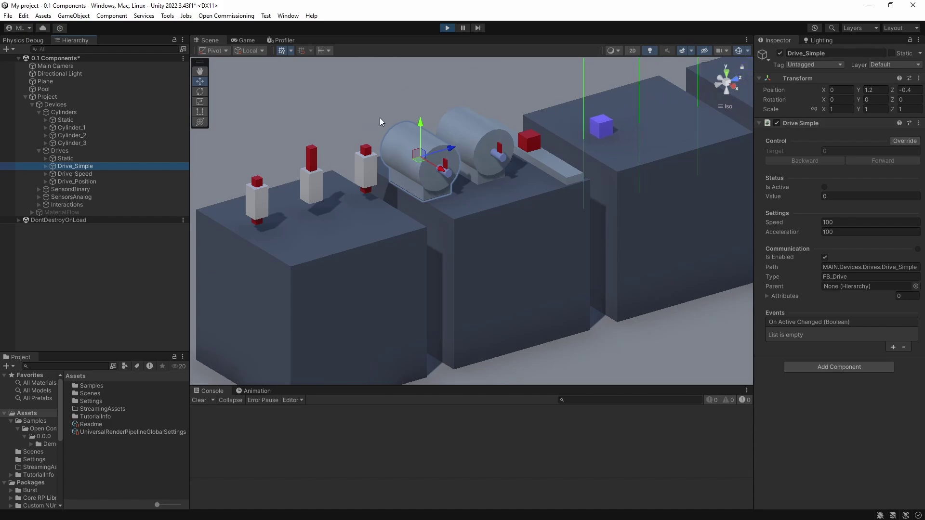
pyautogui.press('f')
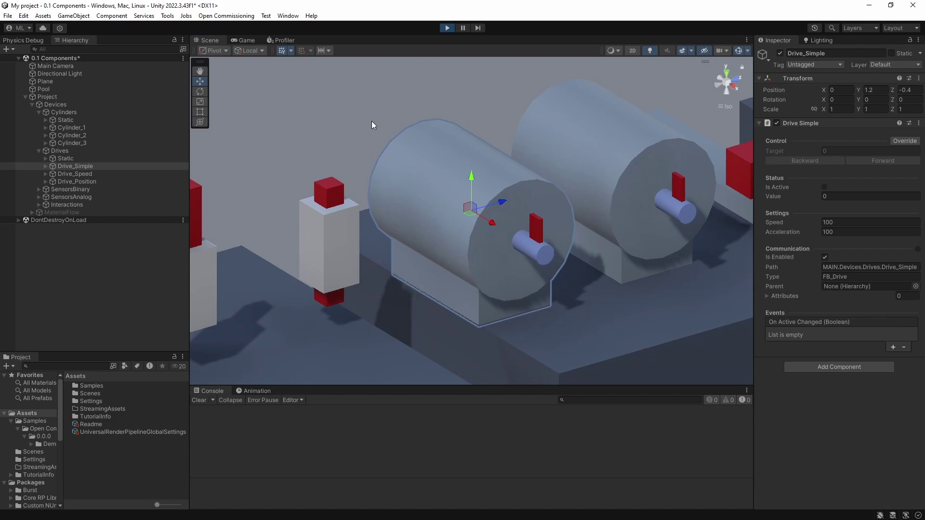
# Enable the control Override on Drive_Simple and switch its Forward and Backward signals on and off in turn
pyautogui.click(905, 142)
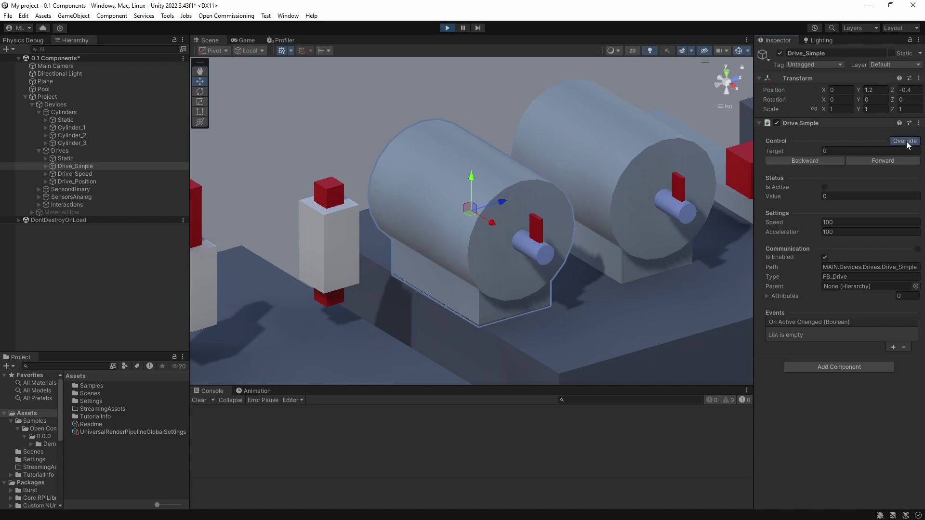
pyautogui.click(877, 163)
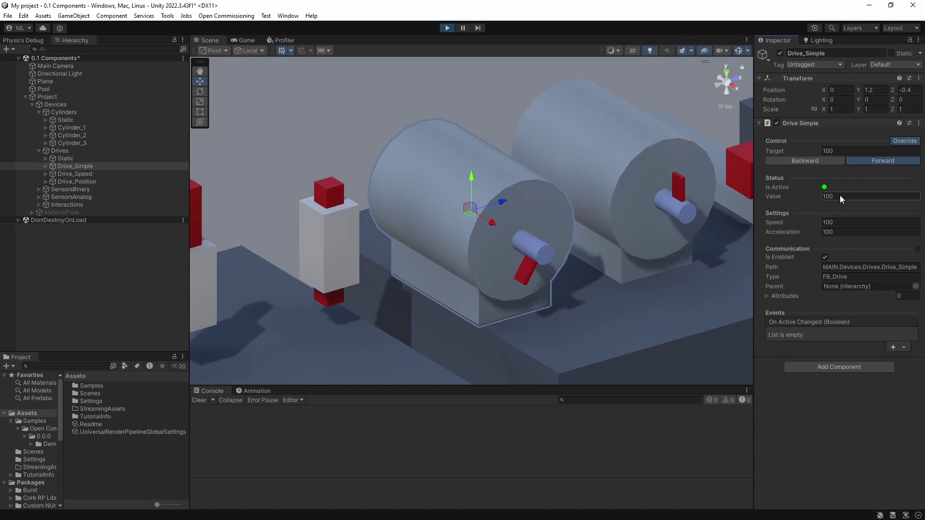
pyautogui.click(848, 162)
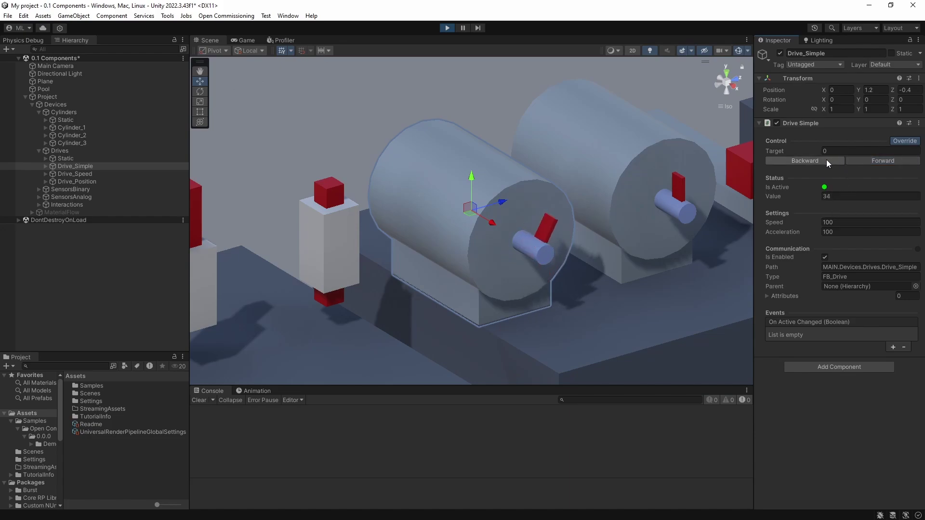
pyautogui.click(823, 160)
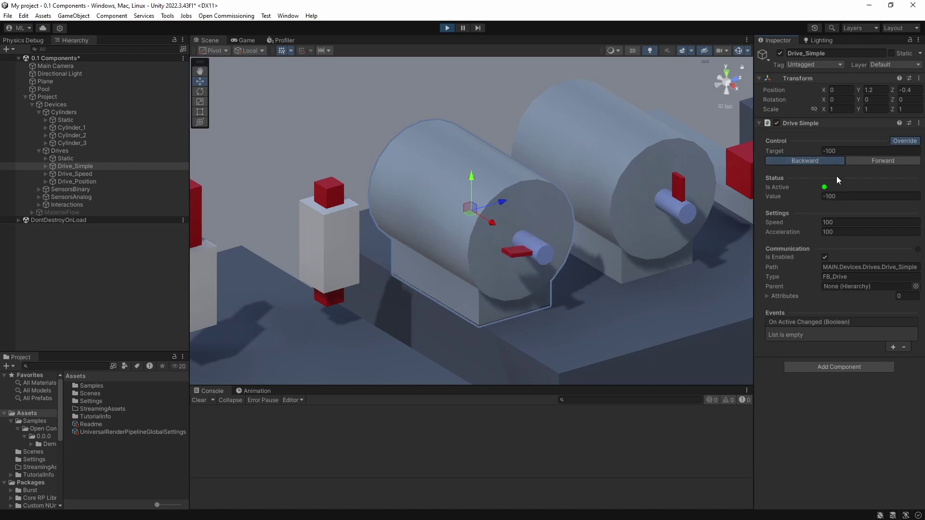
pyautogui.click(809, 160)
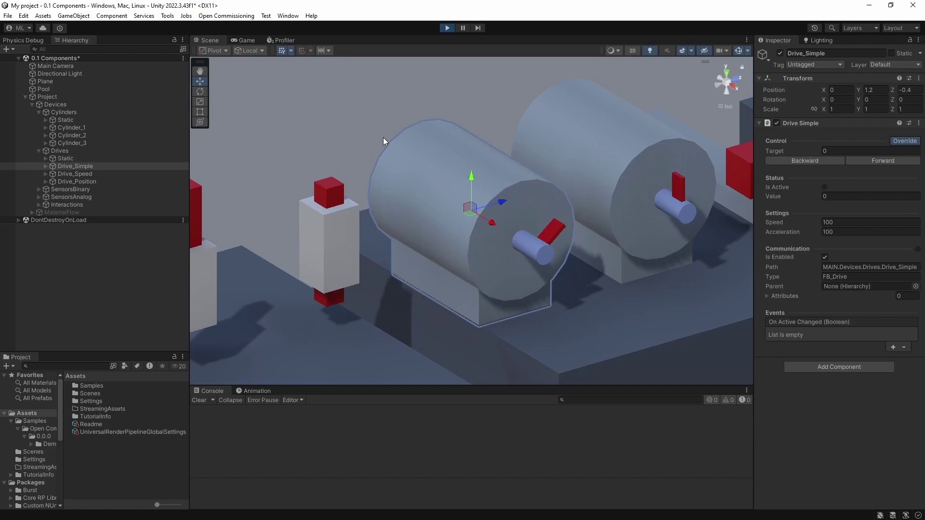
# Frame Drive_Speed in the Scene view, enable its control Override, and set its Target to 100
pyautogui.click(97, 175)
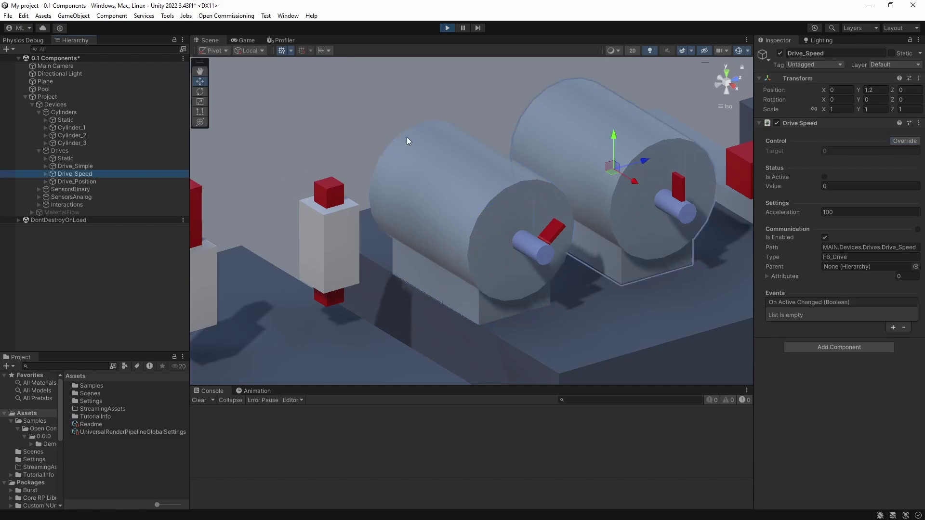
pyautogui.press('f')
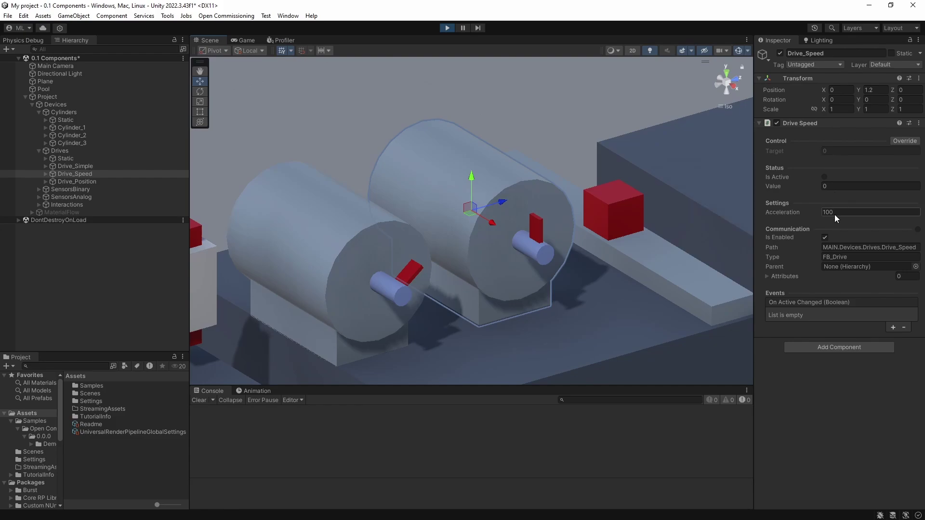
pyautogui.click(908, 141)
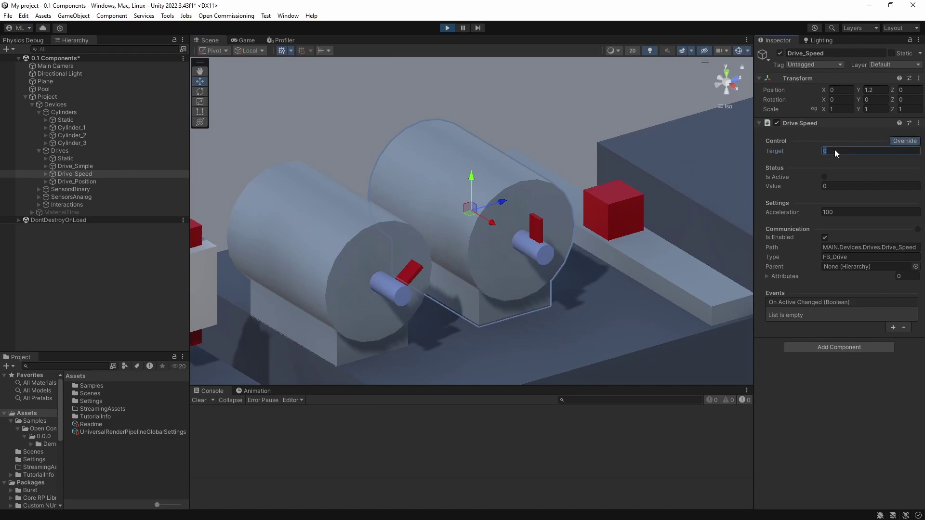
pyautogui.write('100')
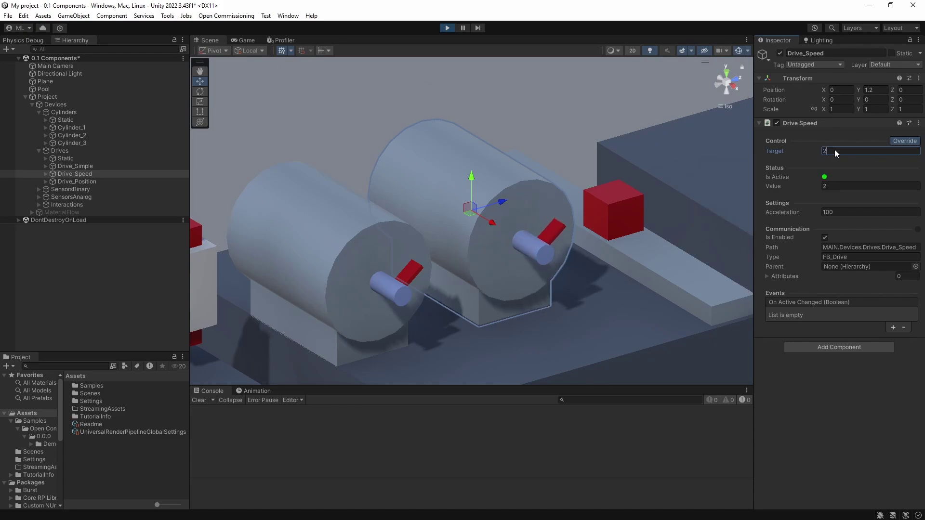
# Test Drive_Speed in both directions by setting its Target to 200 and next to -200
pyautogui.press('BackSpace')
pyautogui.press('BackSpace')
pyautogui.press('BackSpace')
pyautogui.write('200')
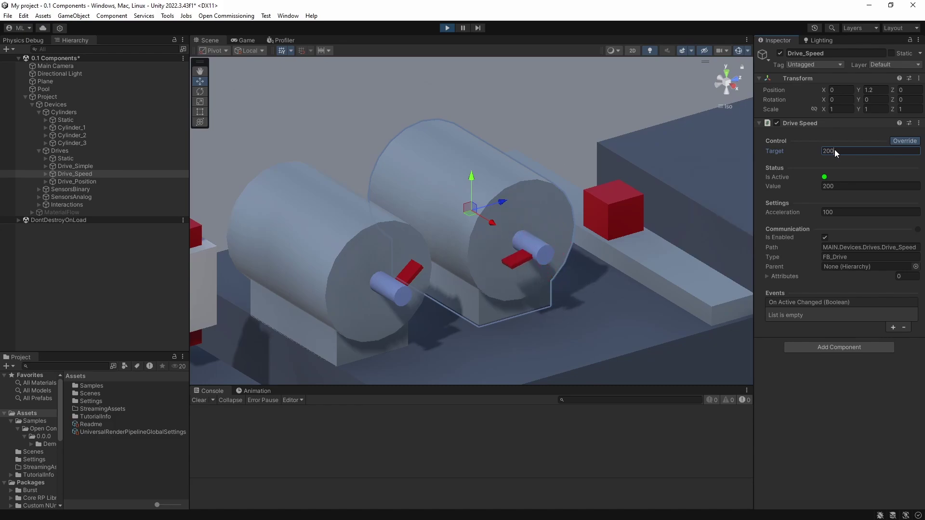
pyautogui.press('BackSpace')
pyautogui.press('BackSpace')
pyautogui.press('BackSpace')
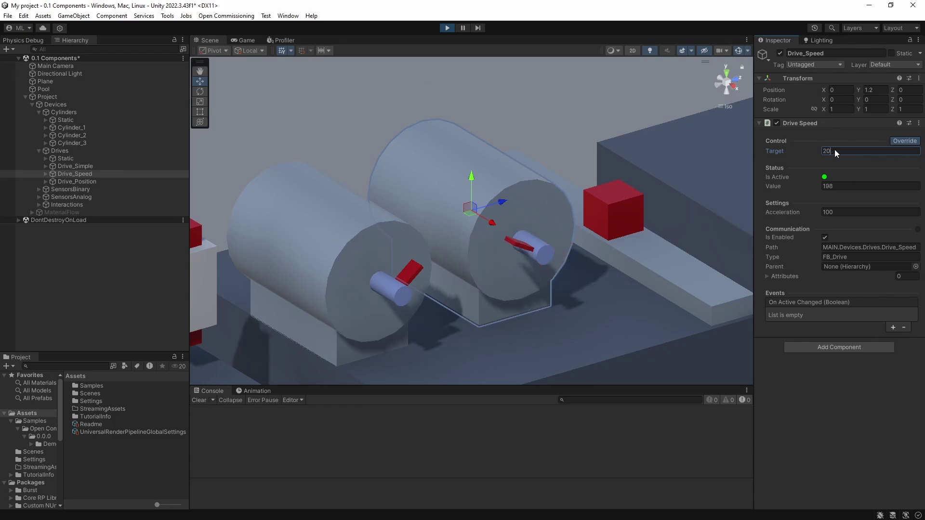
pyautogui.write('-200')
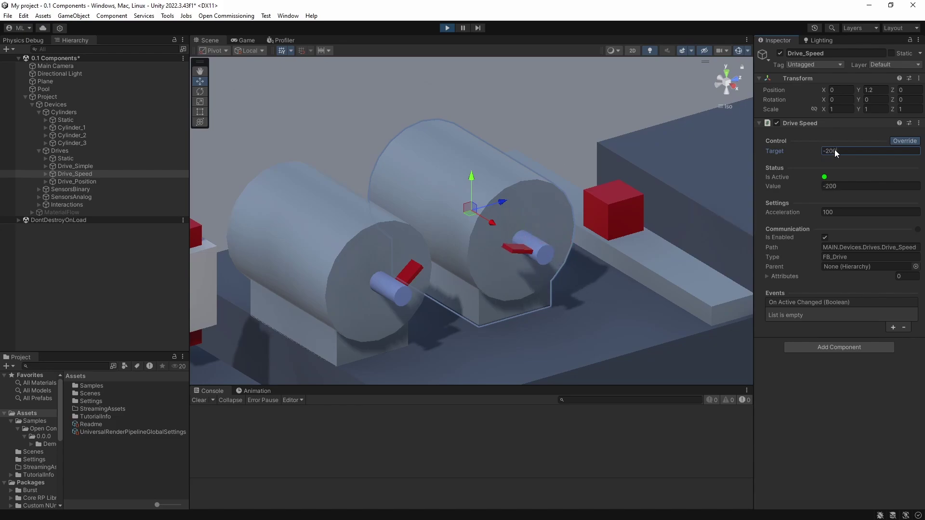
# Stop Drive_Speed by setting its Target to 0
pyautogui.press('BackSpace')
pyautogui.press('BackSpace')
pyautogui.press('BackSpace')
pyautogui.press('BackSpace')
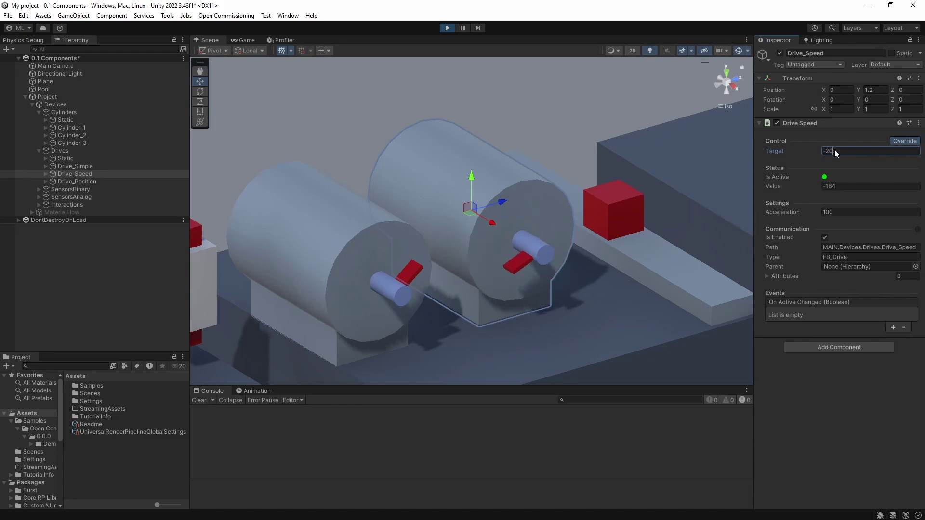
pyautogui.write('0')
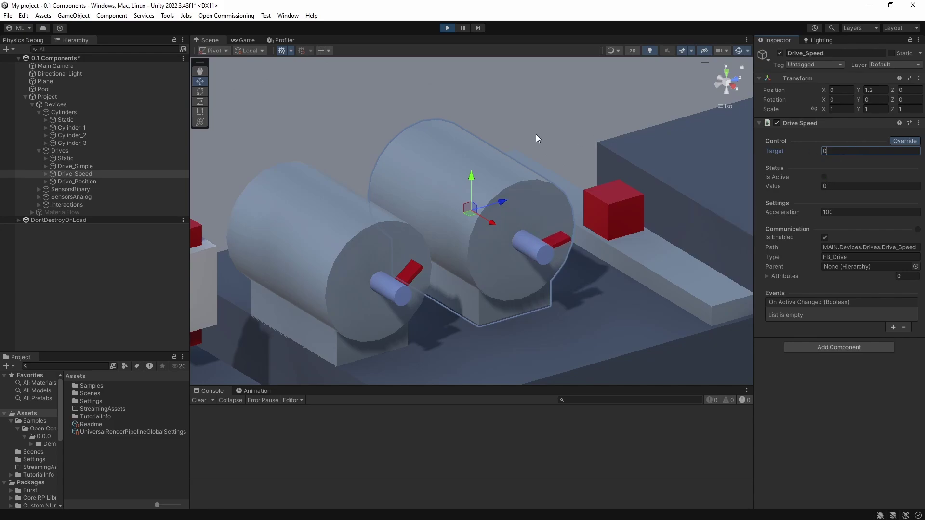
pyautogui.press('Return')
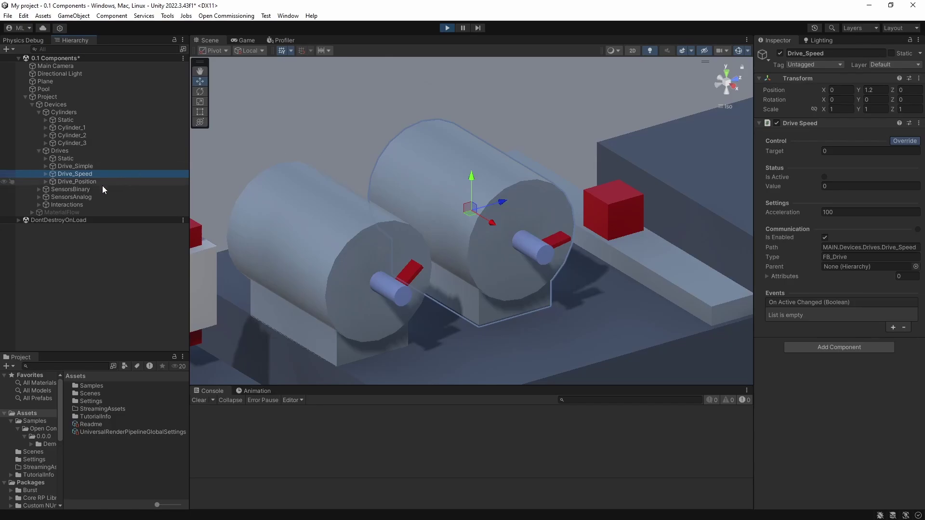
# Bring Drive_Position into view, enable its control Override, and set its Target to 40
pyautogui.click(84, 182)
pyautogui.scroll(-3, 374, 125)
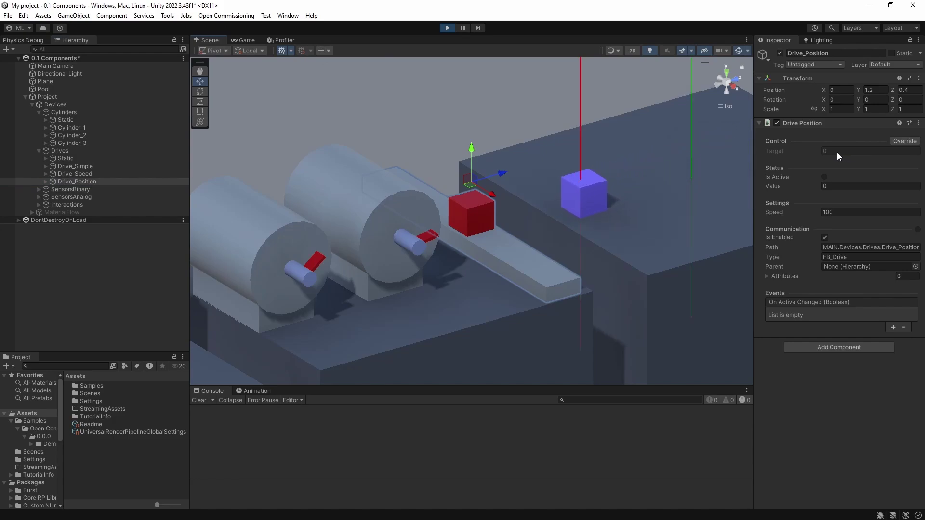
pyautogui.click(905, 141)
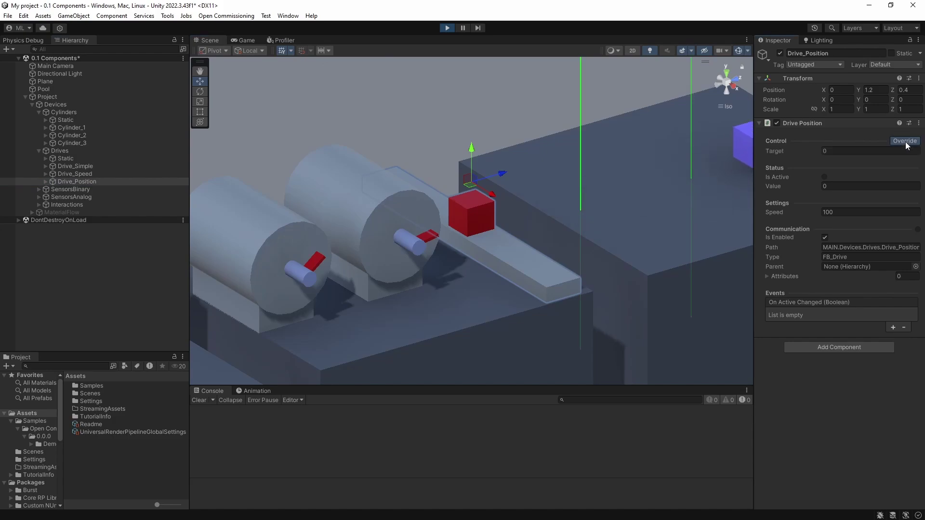
pyautogui.write('40')
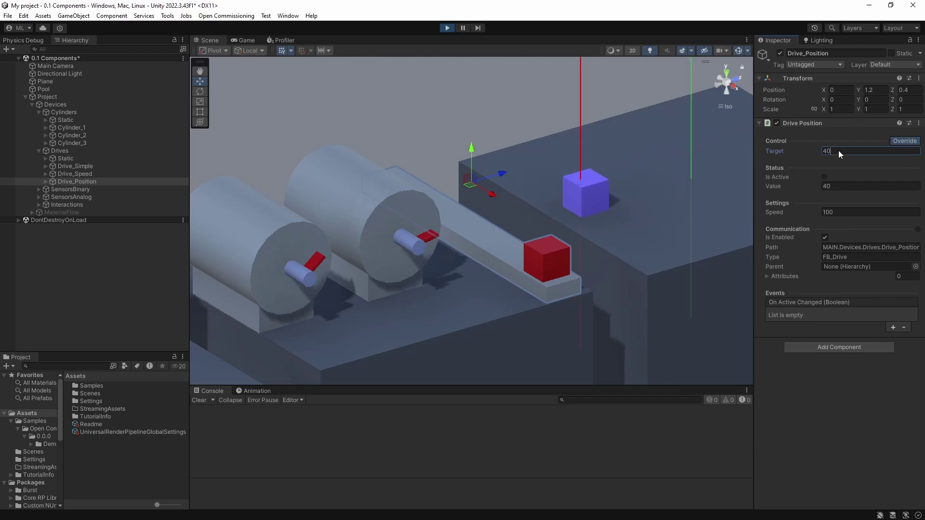
# Move Drive_Position the opposite way with a Target of -40, and return it to 0
pyautogui.press('BackSpace')
pyautogui.press('BackSpace')
pyautogui.write('-')
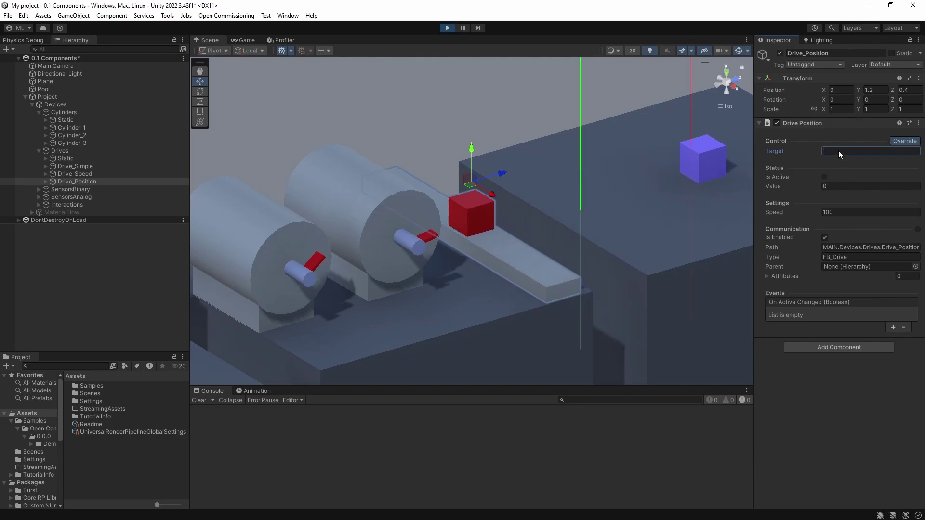
pyautogui.write('40')
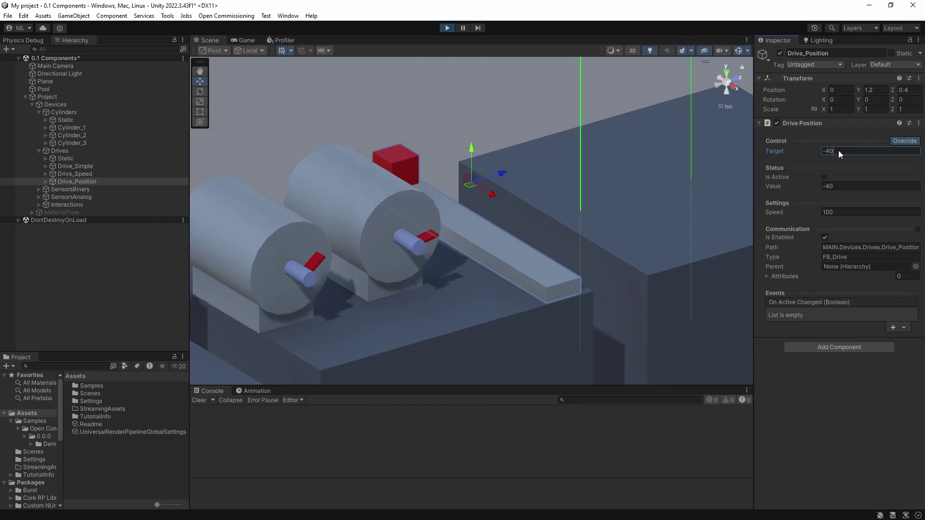
pyautogui.press('BackSpace')
pyautogui.press('BackSpace')
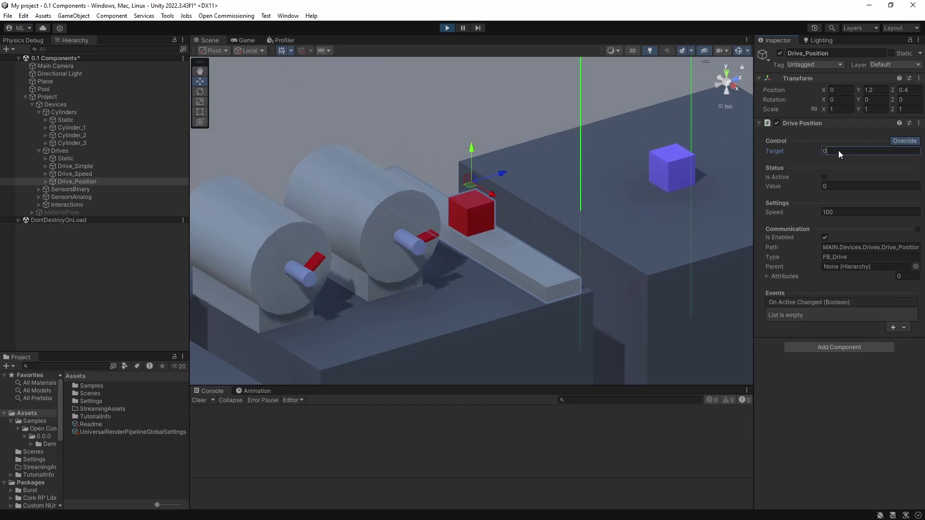
# Expand the SensorsBinary group and examine the Part cube moving past its sensor beams in the Scene view
pyautogui.click(69, 189)
pyautogui.moveTo(689, 188); pyautogui.dragTo(536, 258, button='middle')
pyautogui.click(479, 157)
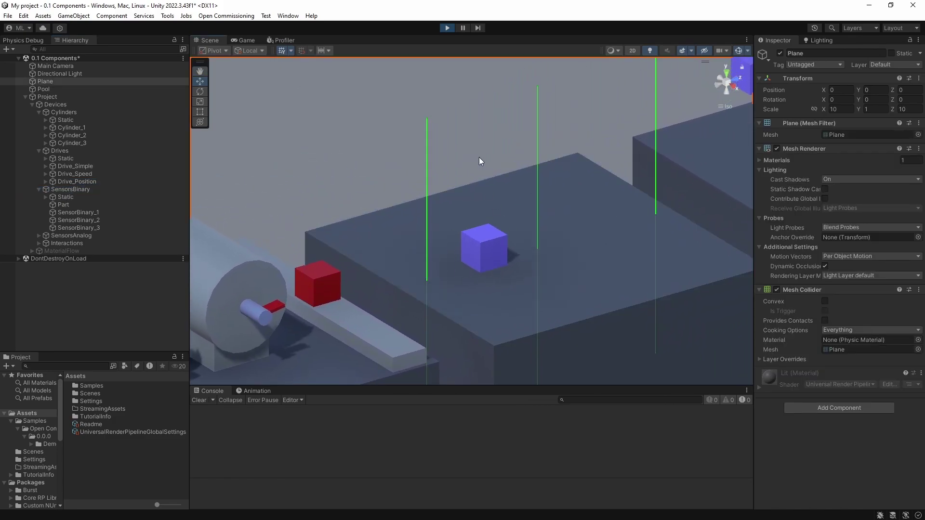
pyautogui.click(604, 214)
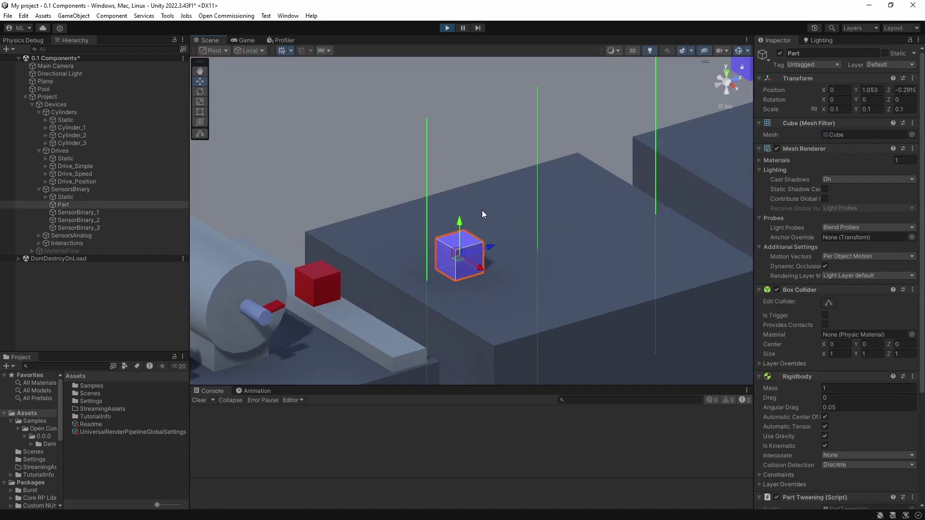
pyautogui.click(468, 155)
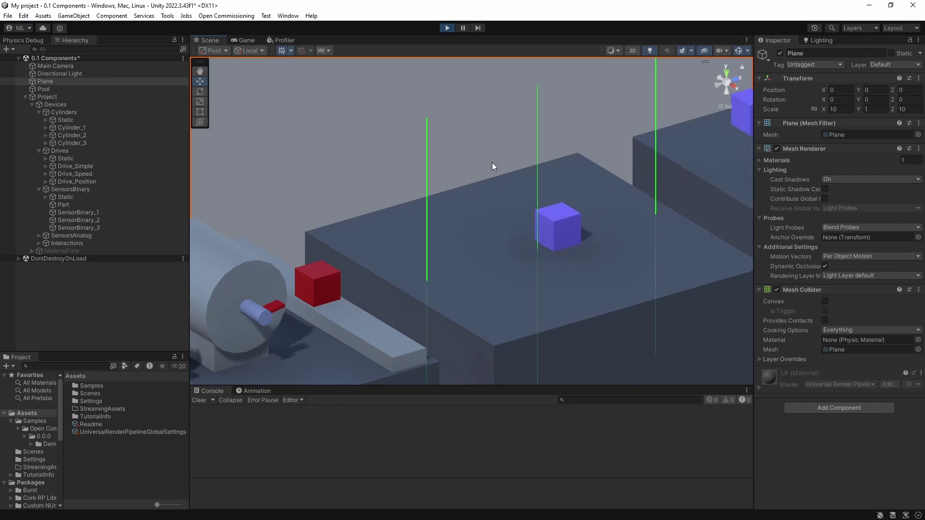
# Examine the status and settings of SensorBinary_1 and SensorBinary_2, and clear the sensor selection
pyautogui.click(73, 215)
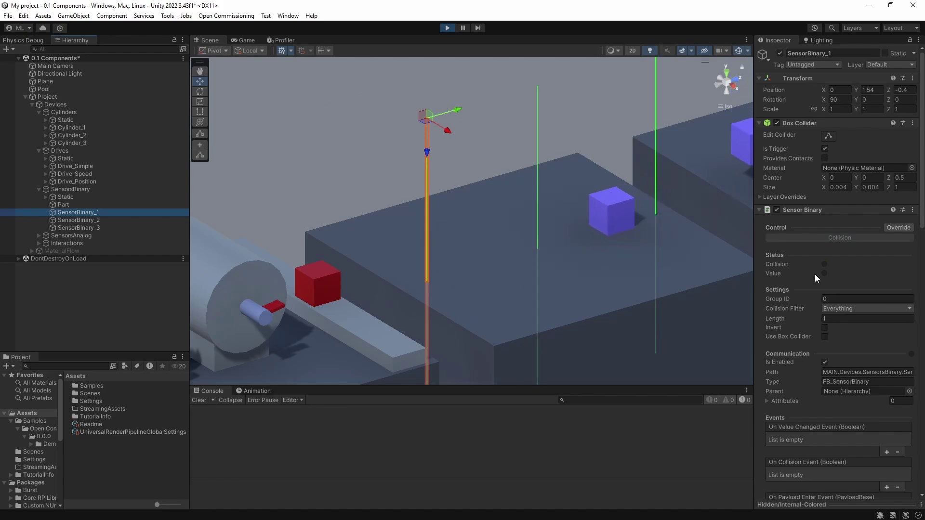
pyautogui.click(61, 220)
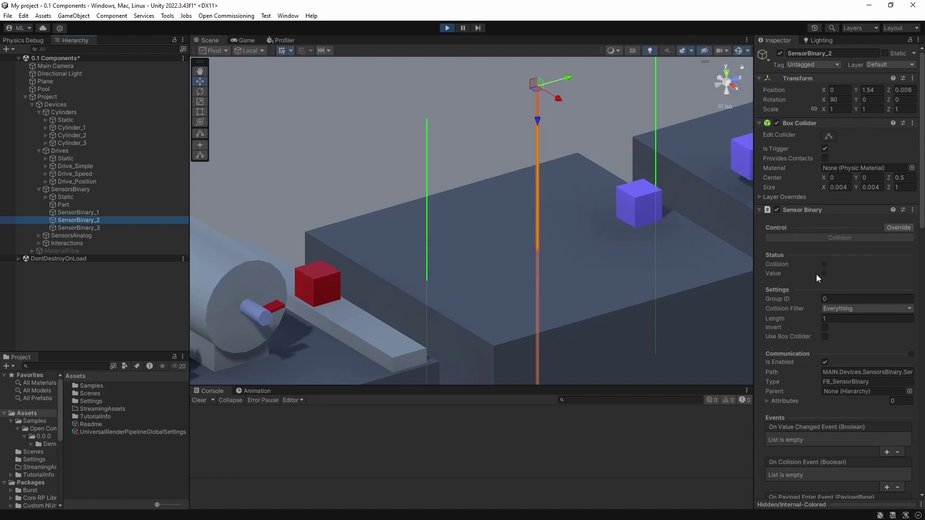
pyautogui.click(617, 109)
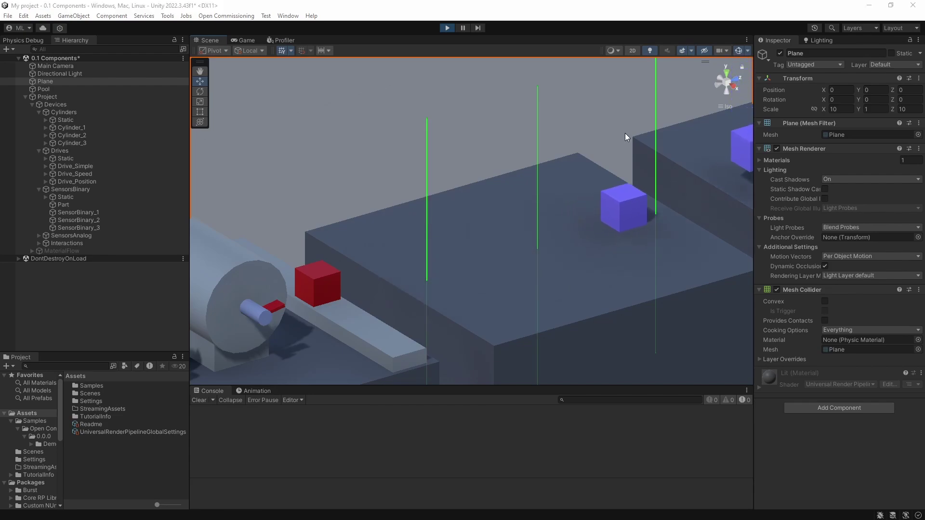
# Frame the SensorsAnalog group for a close look at its devices, and collapse the SensorsBinary group
pyautogui.click(62, 235)
pyautogui.press('f')
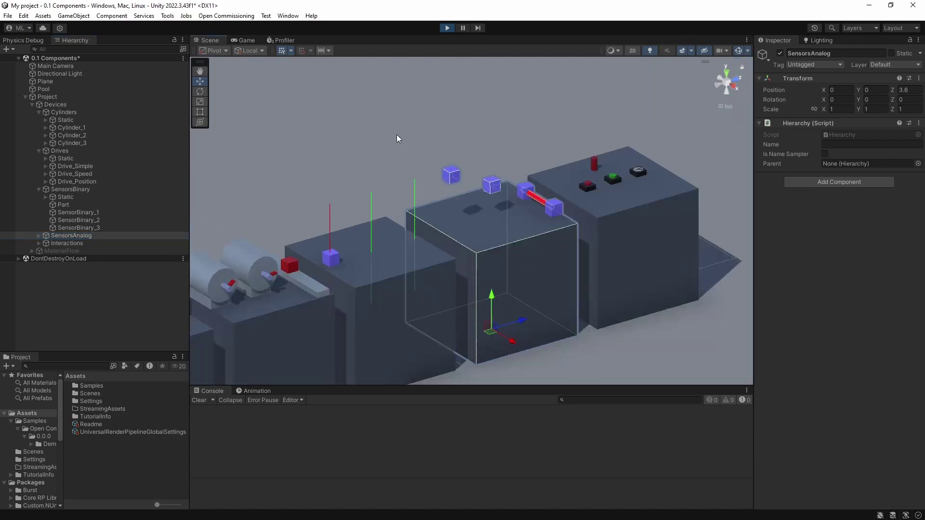
pyautogui.scroll(5, 521, 247)
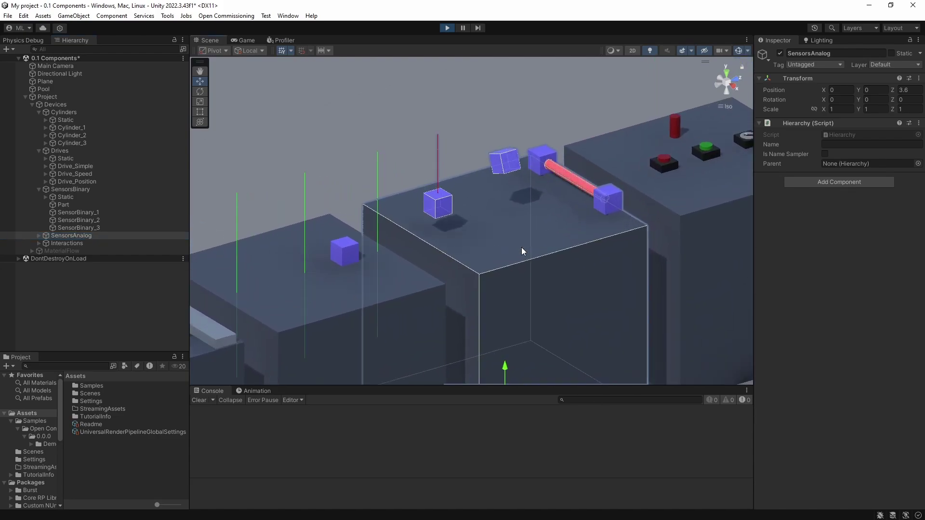
pyautogui.scroll(2, 521, 247)
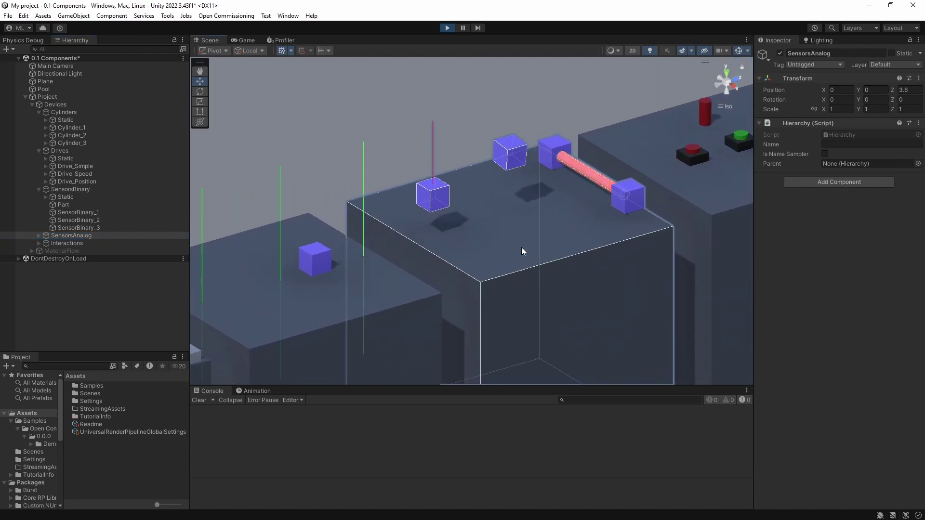
pyautogui.scroll(1, 522, 247)
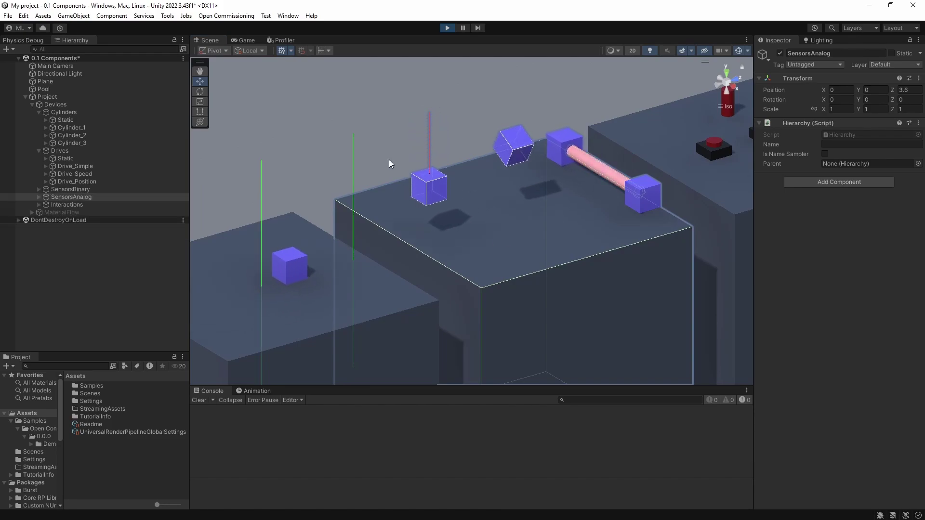
# Expand the SensorsAnalog group and examine the status and measurement settings of SensorAnalog_1, SensorAnalog_2 and SensorAnalog_3
pyautogui.click(38, 197)
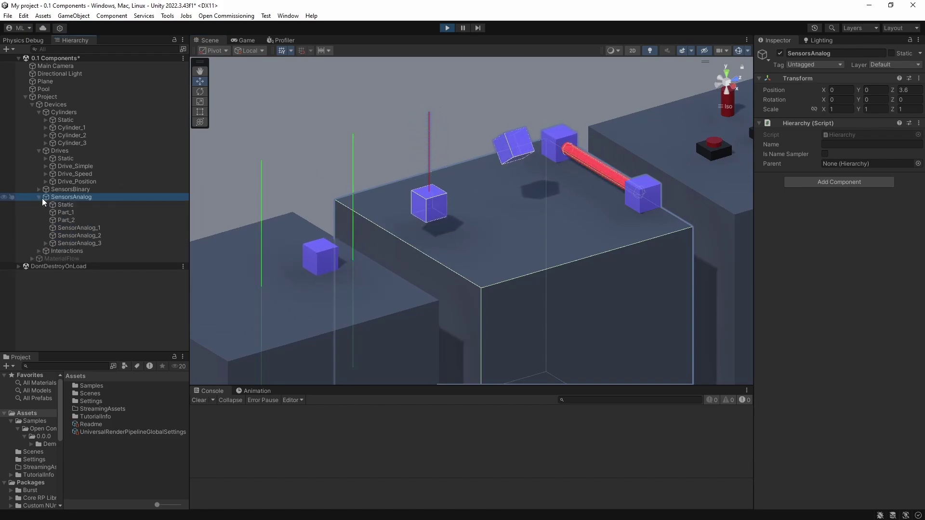
pyautogui.click(87, 229)
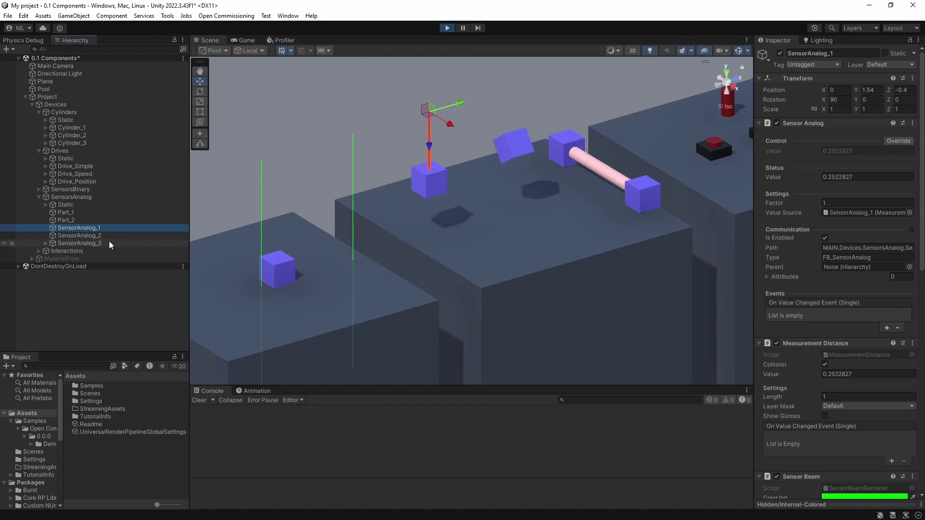
pyautogui.click(86, 236)
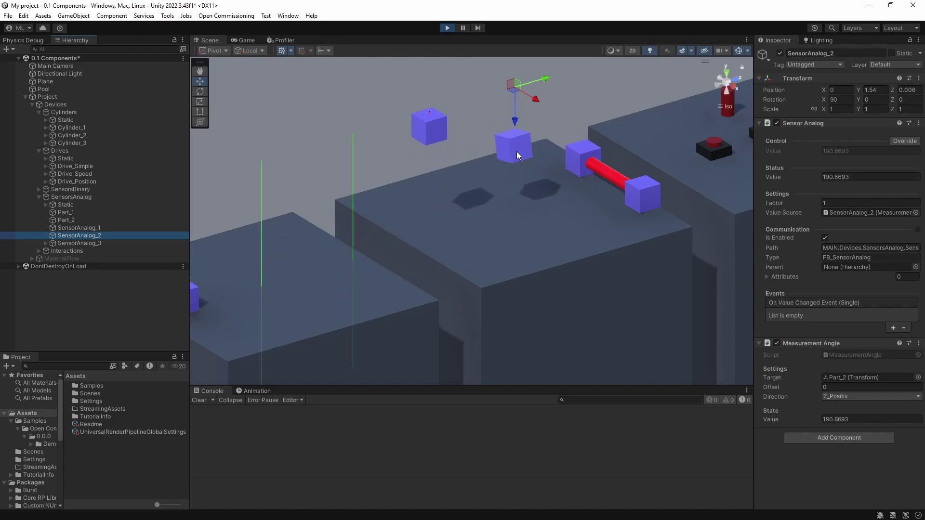
pyautogui.click(78, 242)
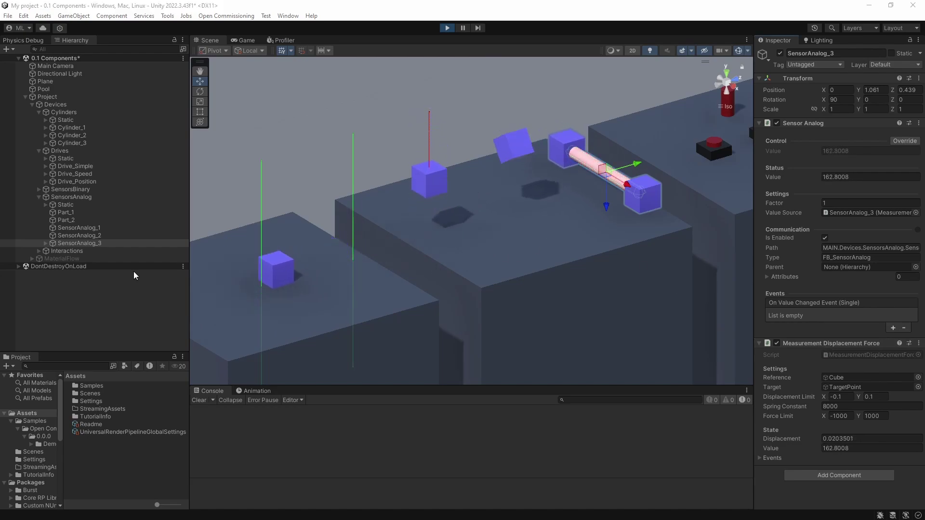
# Frame the Interactions group in the Scene view and look at its buttons, switch and lamp from above
pyautogui.click(82, 251)
pyautogui.press('f')
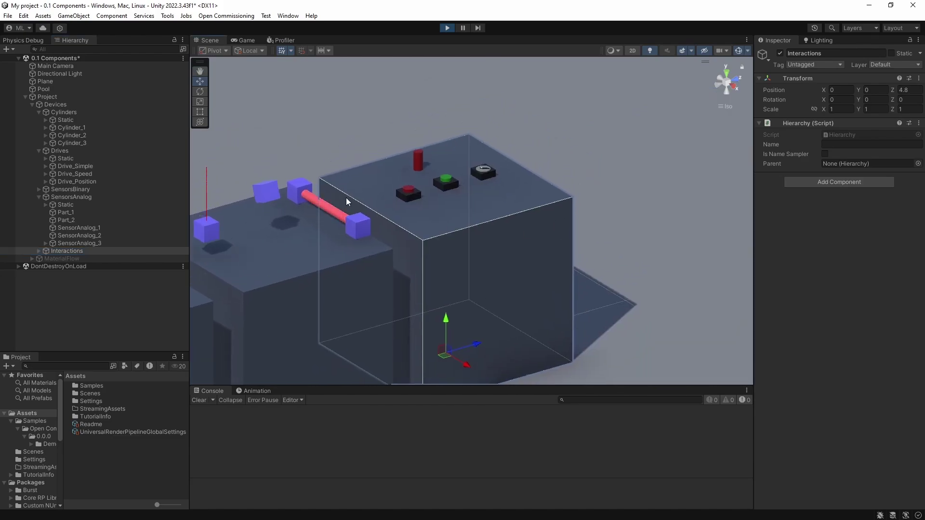
pyautogui.scroll(3, 394, 158)
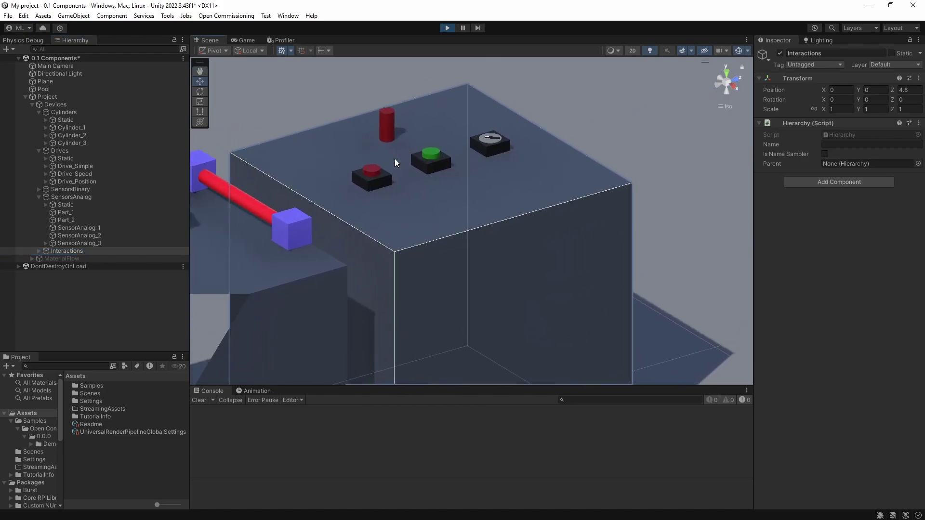
pyautogui.moveTo(394, 158); pyautogui.dragTo(470, 213, button='middle')
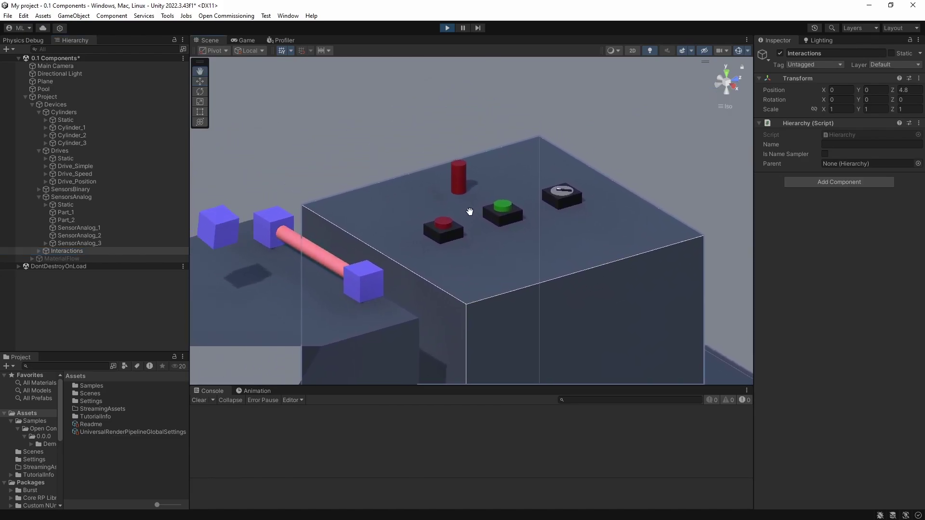
pyautogui.scroll(2, 470, 212)
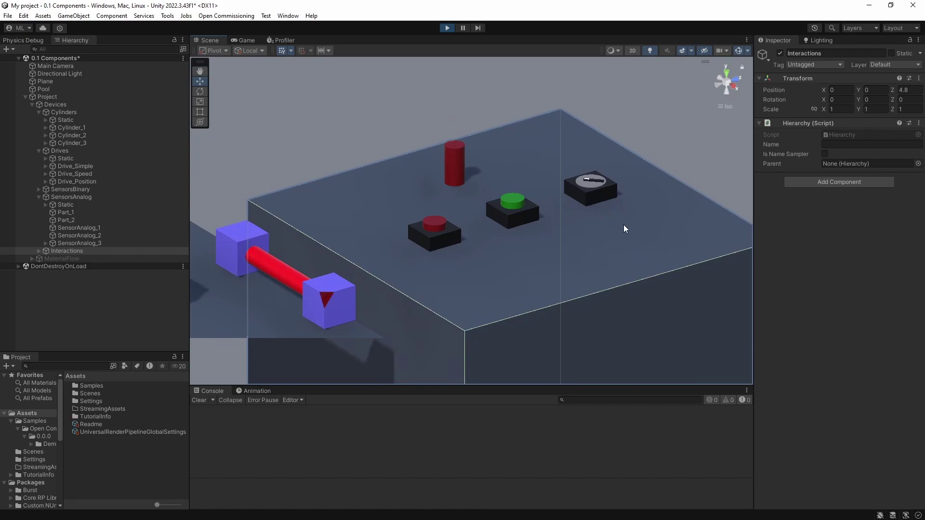
pyautogui.keyDown('alt'); pyautogui.moveTo(624, 226); pyautogui.dragTo(509, 326); pyautogui.keyUp('alt')
pyautogui.click(537, 97)
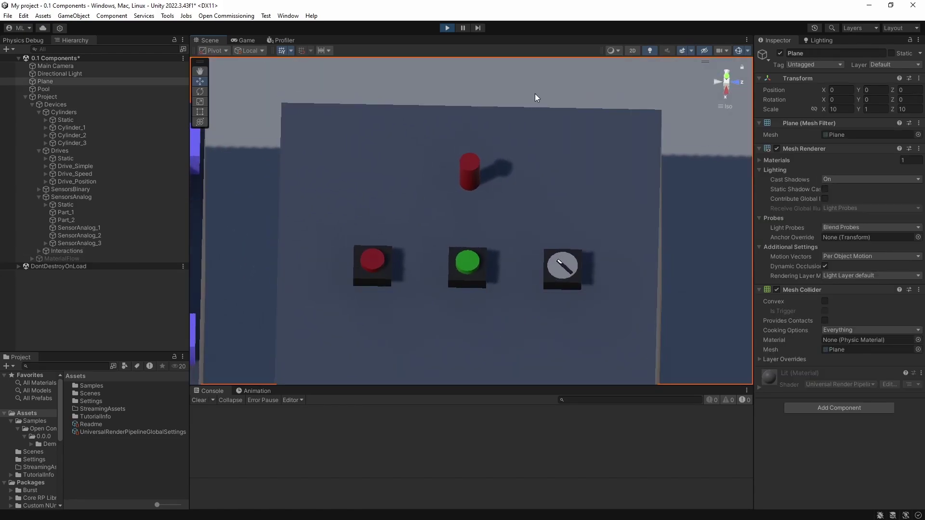
# Expand the Interactions group and review the settings of its Button, Toggle, Switch and Lamp devices
pyautogui.click(39, 251)
pyautogui.click(72, 266)
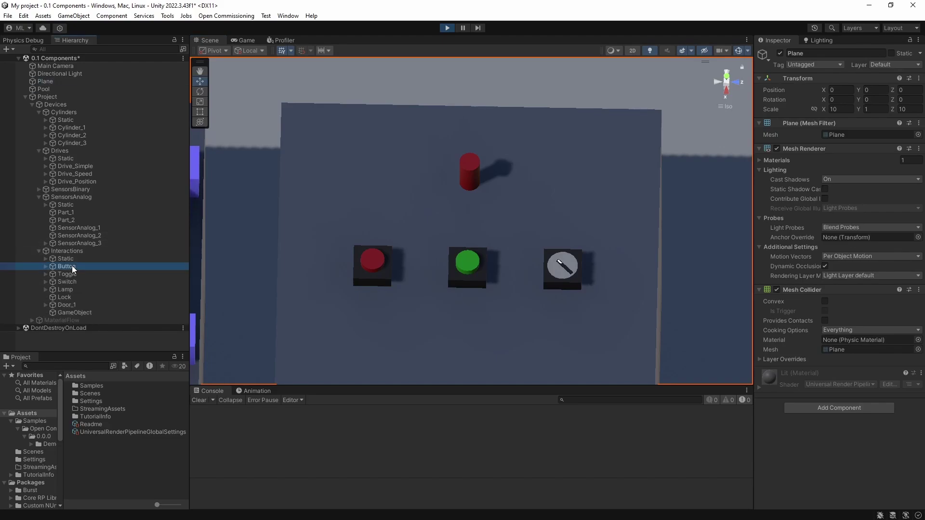
pyautogui.click(73, 274)
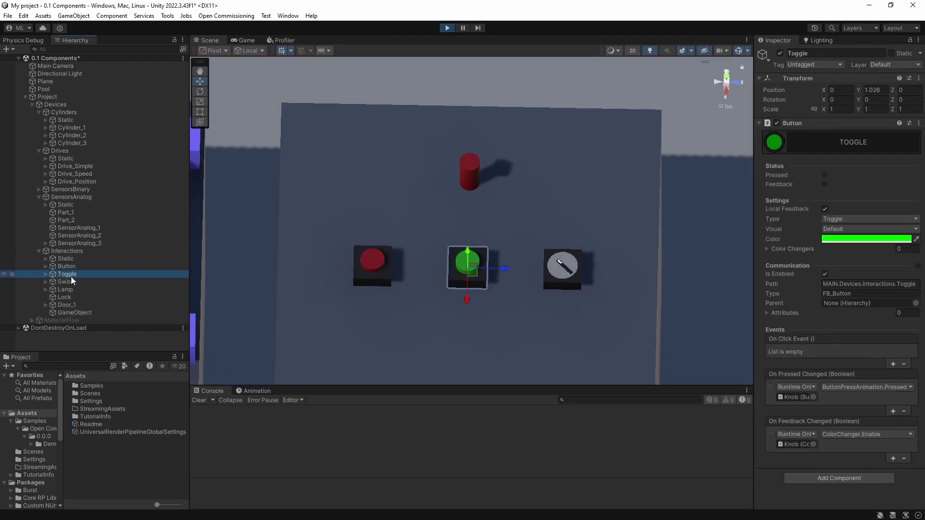
pyautogui.click(68, 282)
pyautogui.click(67, 290)
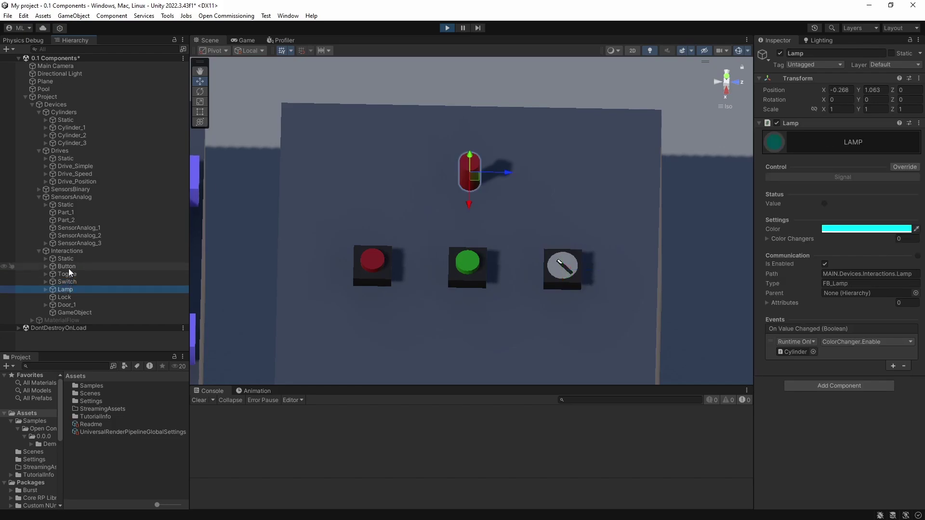
# Trigger the red Button device twice through its Button component to test its momentary Click behaviour
pyautogui.click(69, 266)
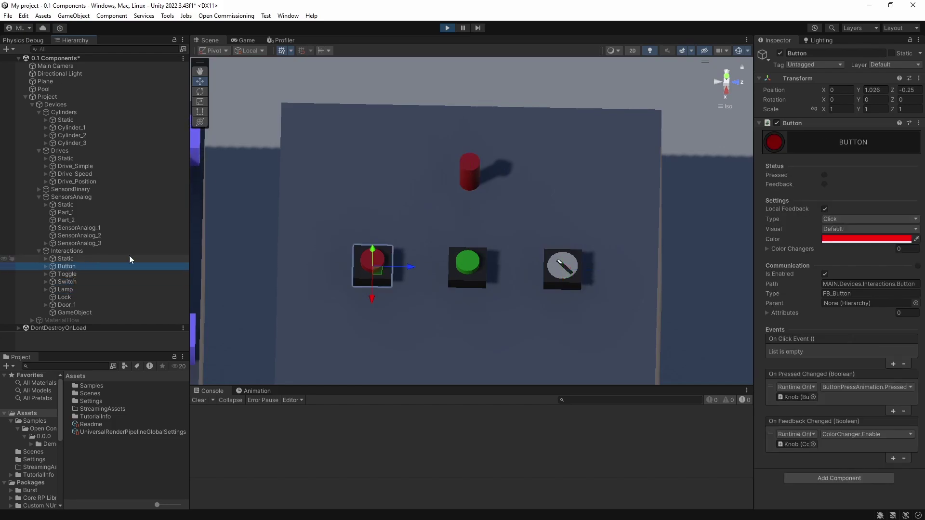
pyautogui.keyDown('alt'); pyautogui.moveTo(530, 217); pyautogui.dragTo(528, 190); pyautogui.keyUp('alt')
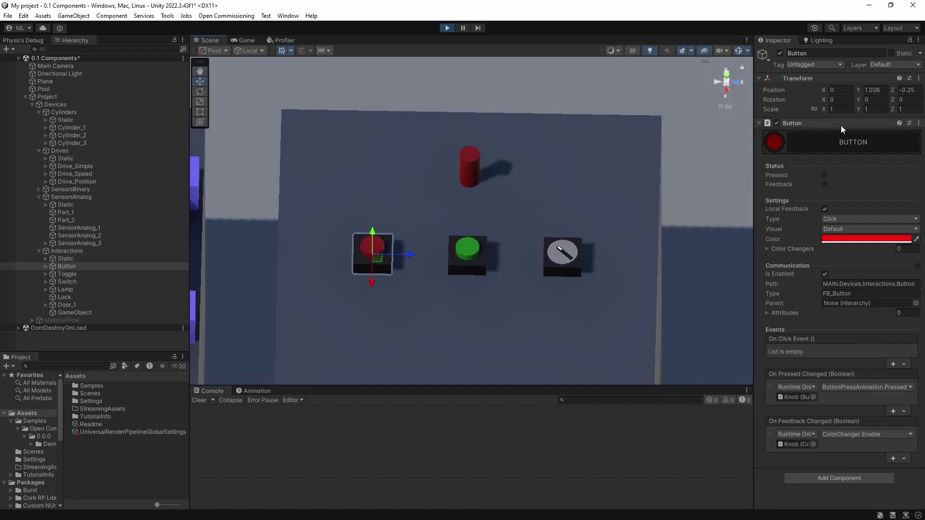
pyautogui.click(777, 143)
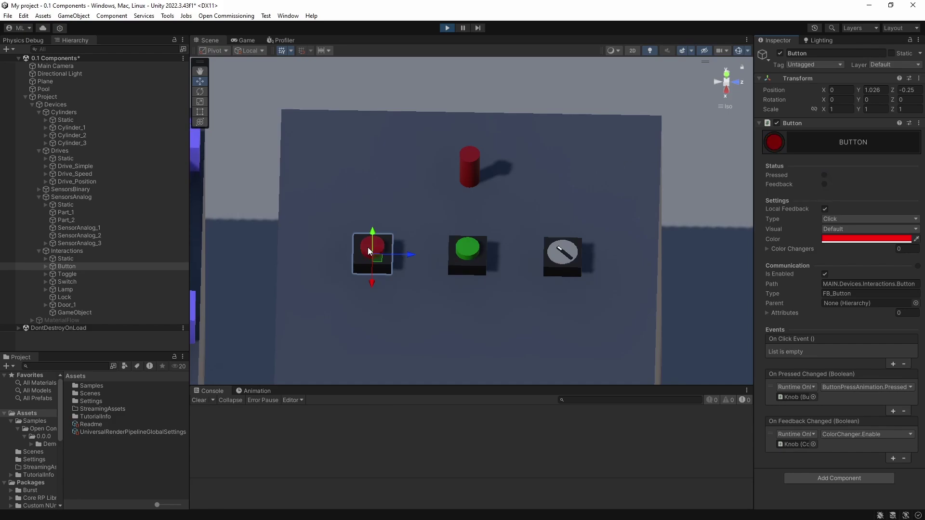
pyautogui.click(774, 143)
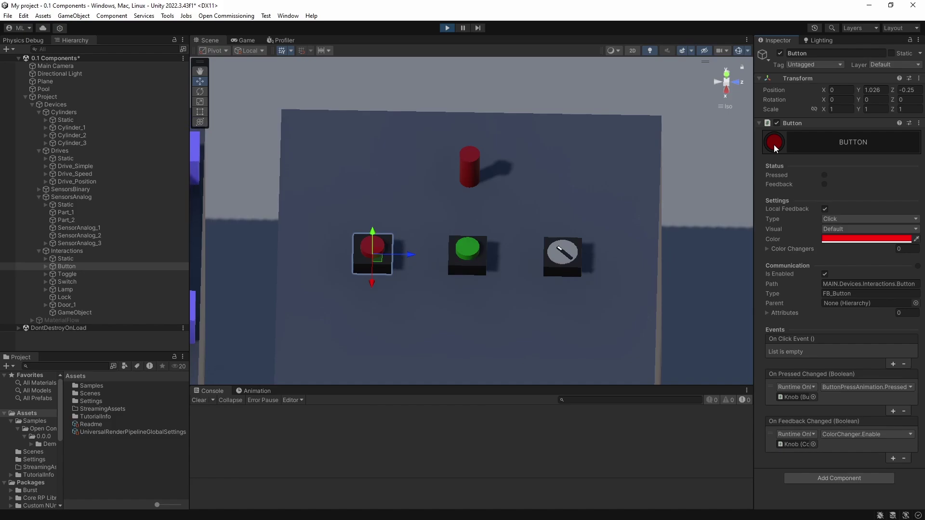
# Switch the green Toggle device on and off twice through its Button component
pyautogui.click(72, 275)
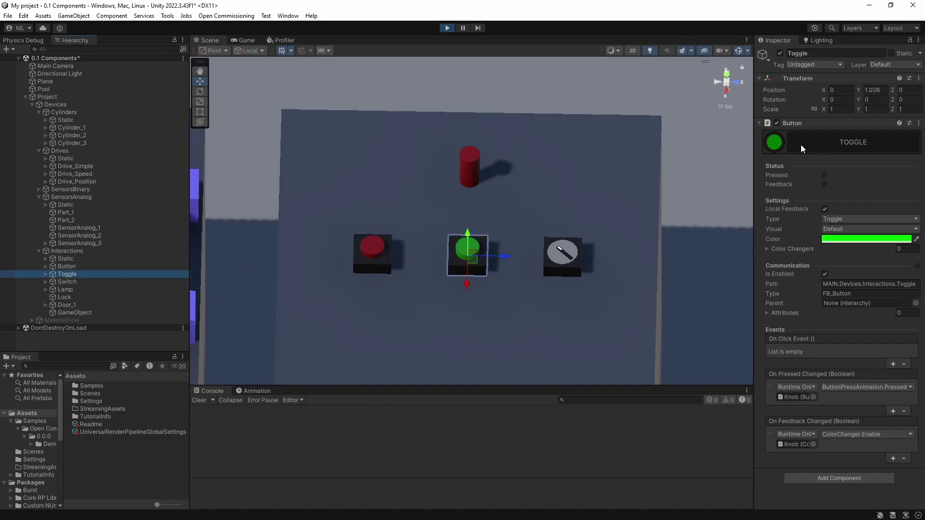
pyautogui.click(774, 143)
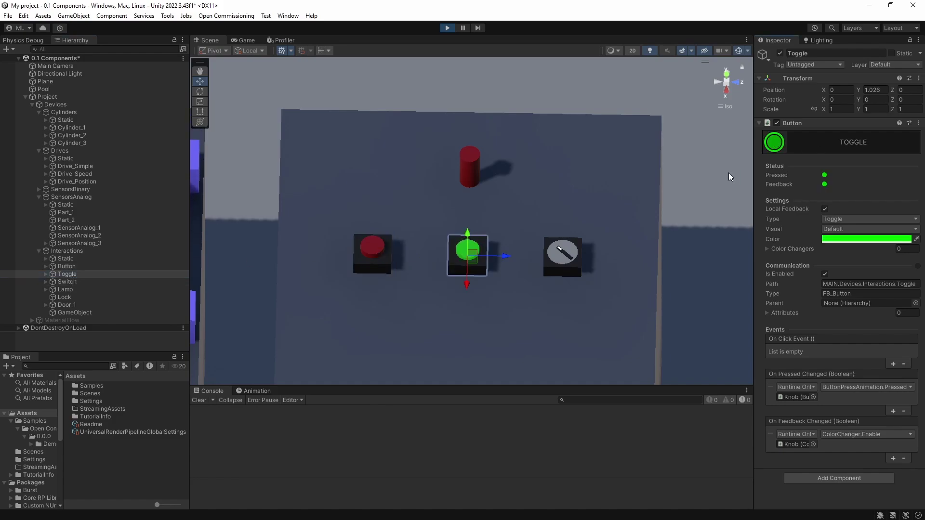
pyautogui.click(775, 145)
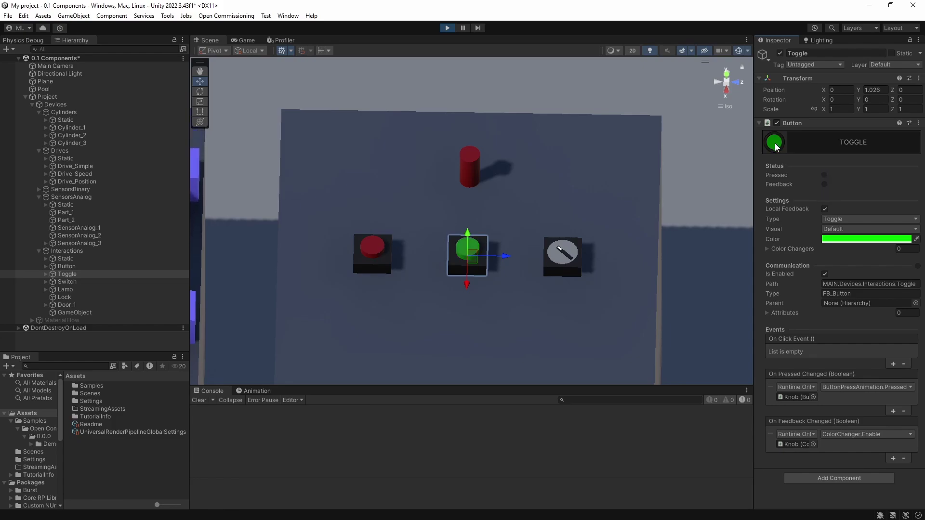
pyautogui.click(775, 144)
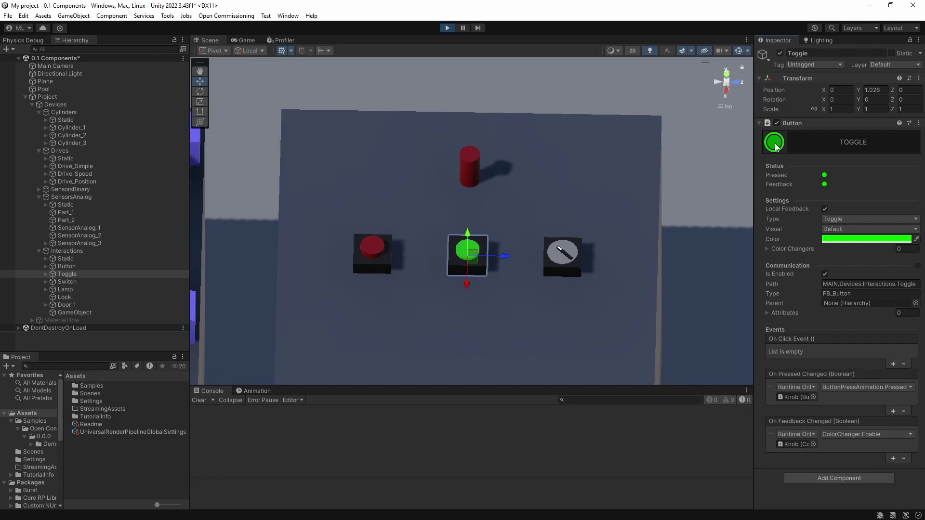
pyautogui.click(776, 144)
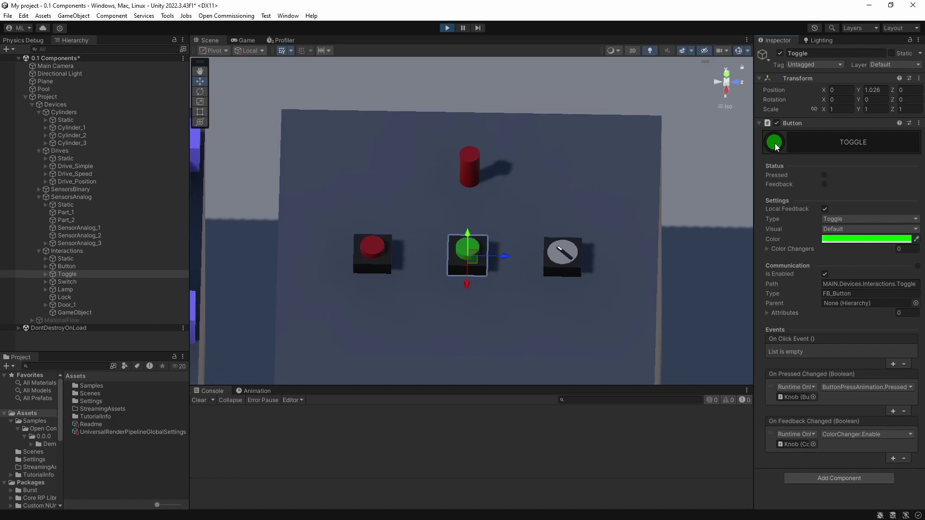
# Turn the rotary Switch device back and forth between its two positions, ending at index 1
pyautogui.click(67, 283)
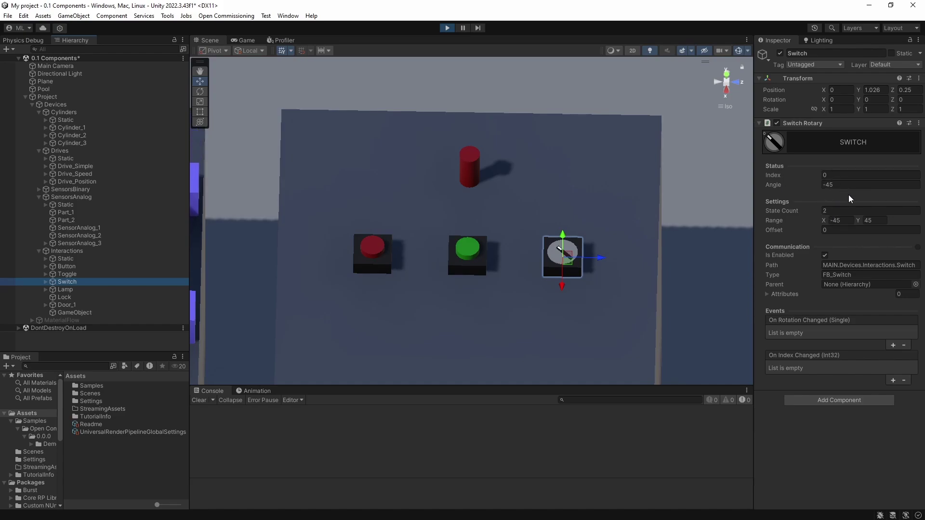
pyautogui.click(775, 143)
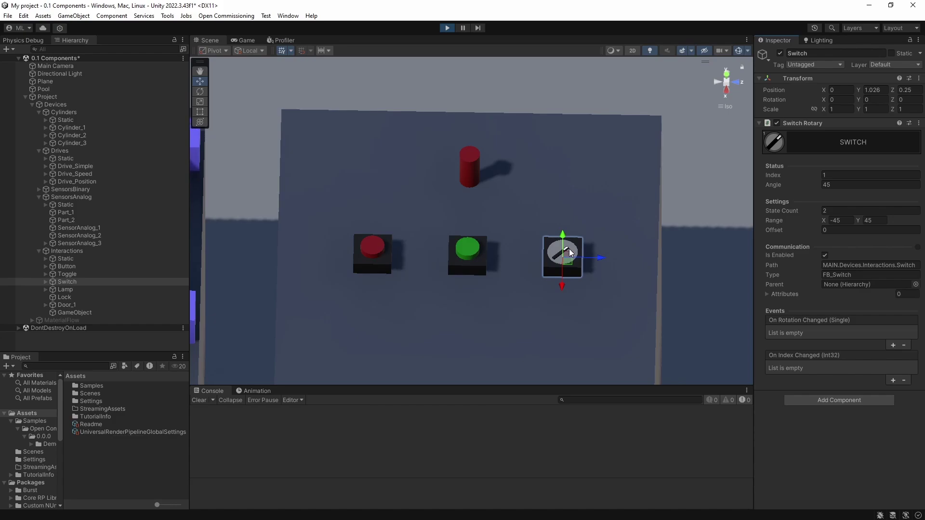
pyautogui.click(773, 142)
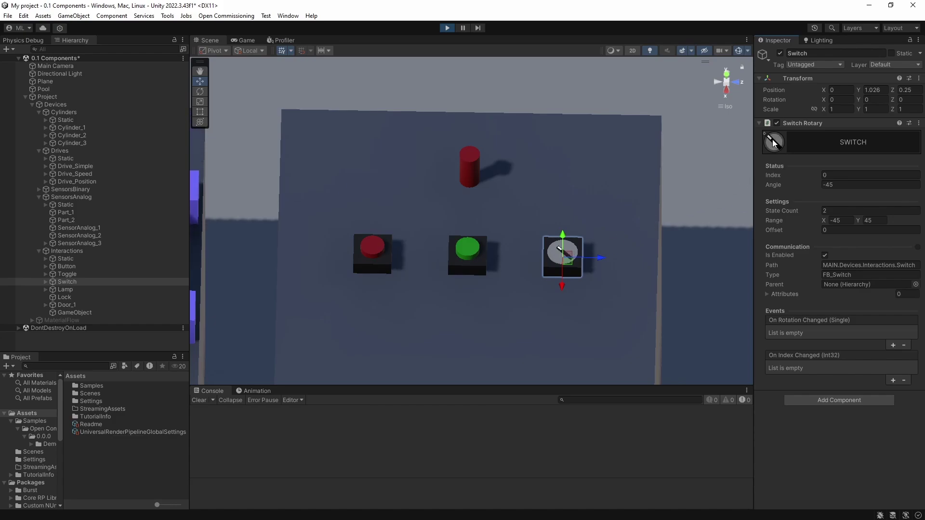
pyautogui.click(774, 143)
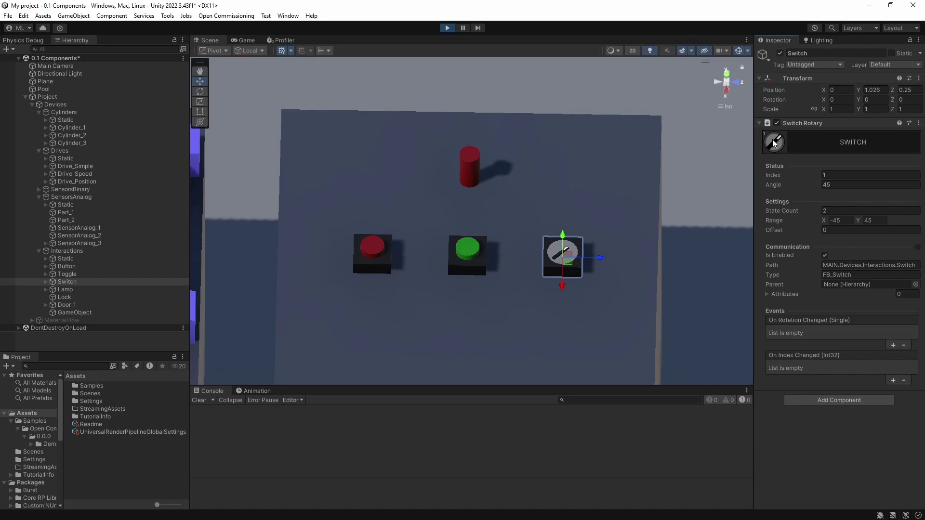
pyautogui.click(773, 143)
pyautogui.click(773, 143)
# Override the Lamp's control, turn its Signal on and off, and disable the override
pyautogui.click(70, 288)
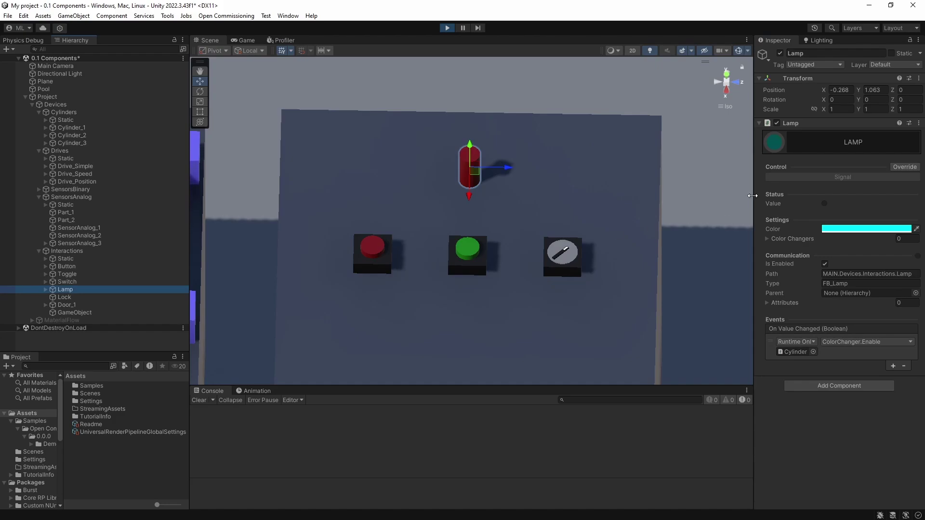
pyautogui.click(898, 167)
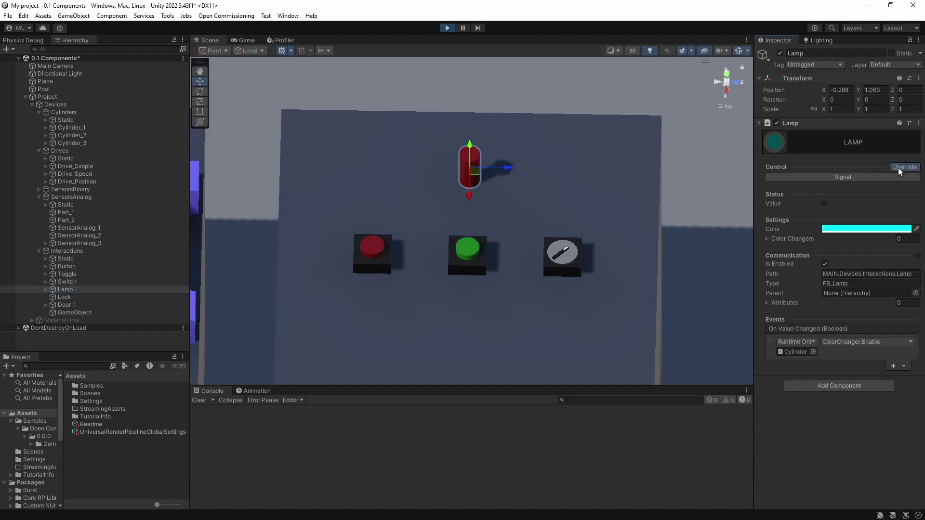
pyautogui.click(848, 180)
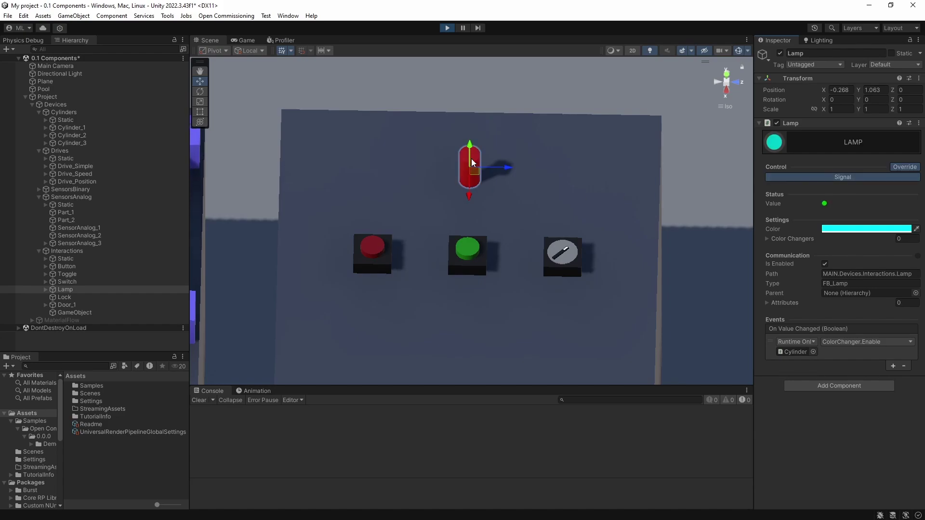
pyautogui.click(836, 176)
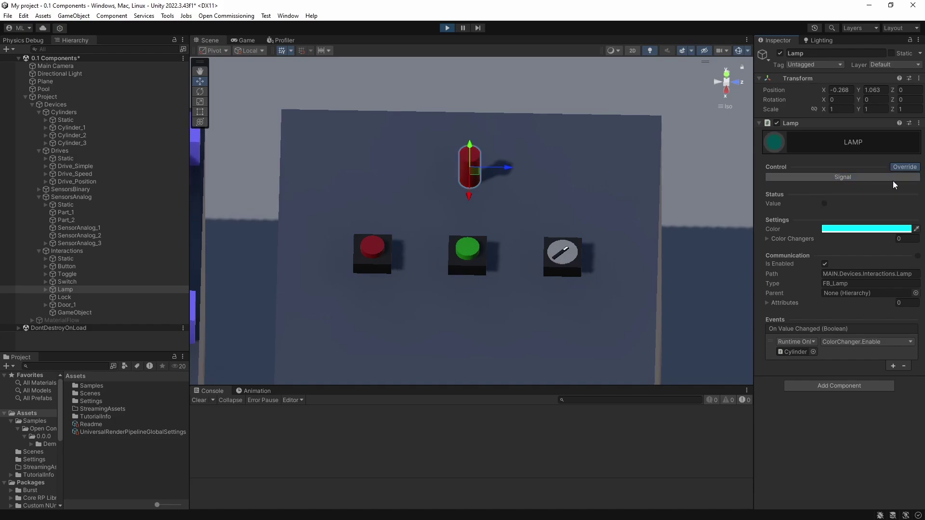
pyautogui.click(904, 167)
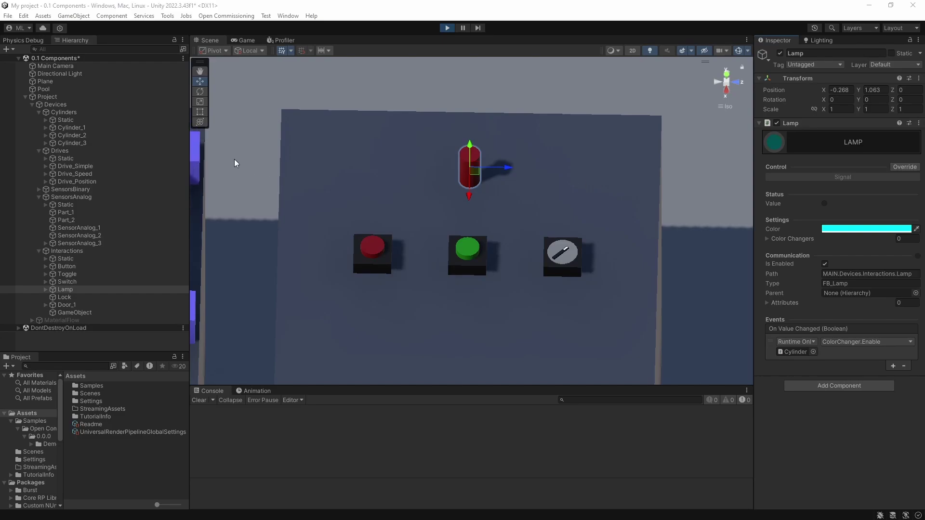
# Frame the whole Devices group, and align the Scene view to the Main Camera for a close look at the cylinders and drives
pyautogui.click(69, 104)
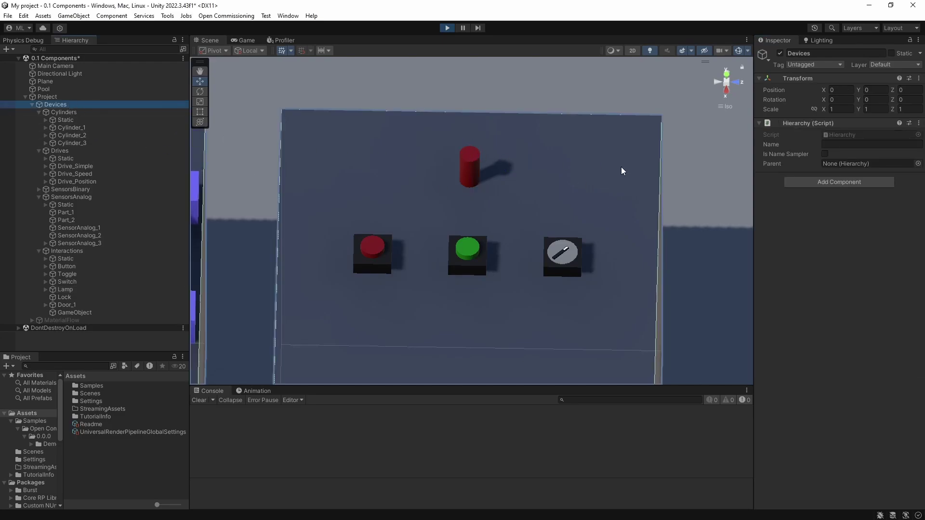
pyautogui.press('f')
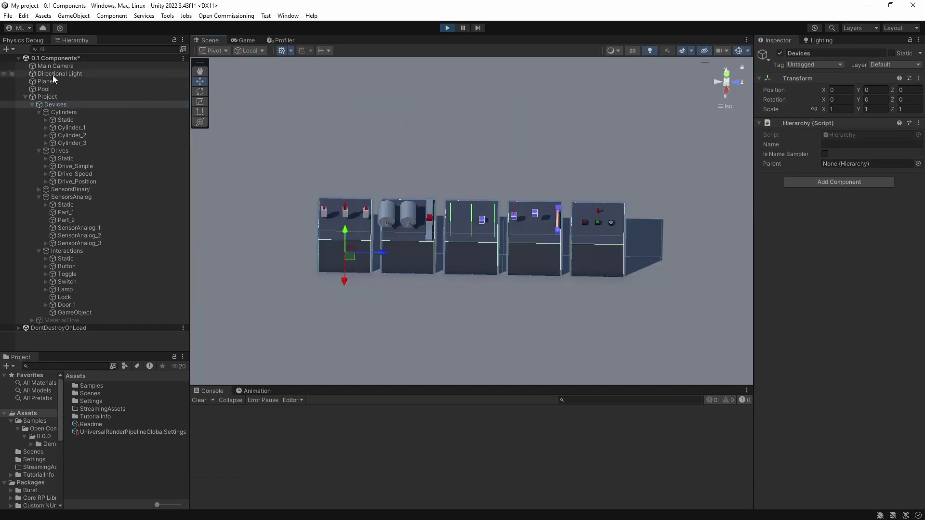
pyautogui.rightClick(53, 66)
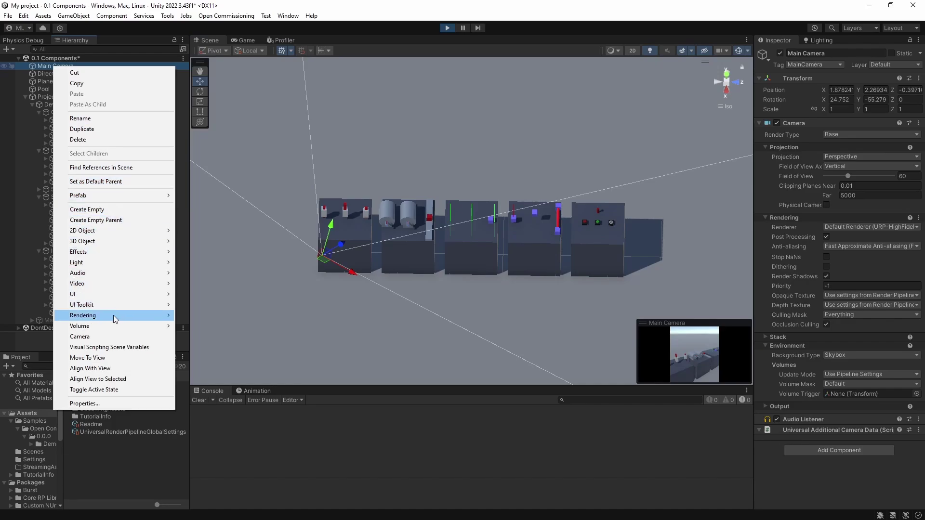
pyautogui.click(97, 380)
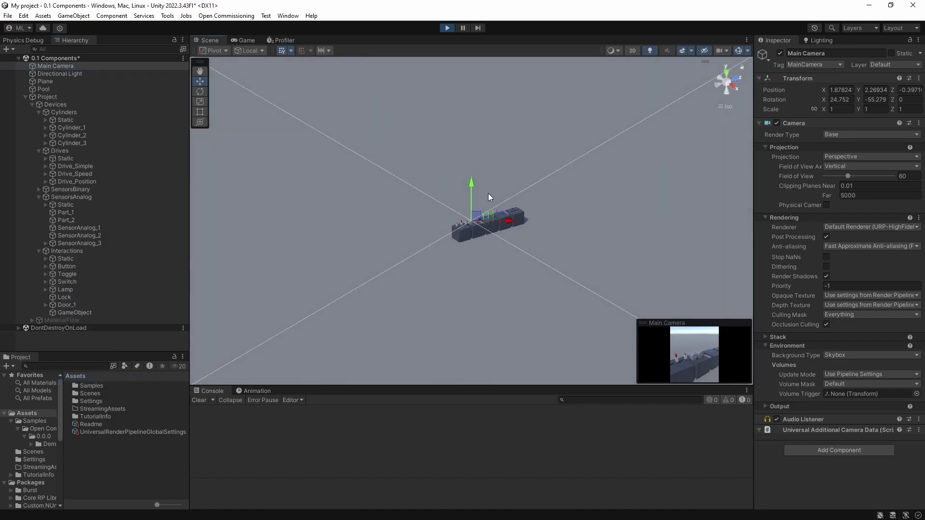
pyautogui.scroll(5, 487, 192)
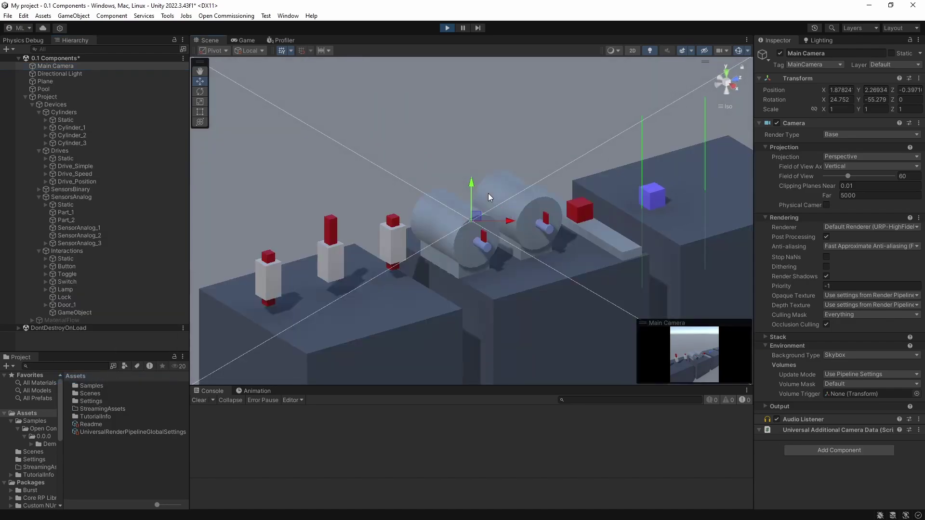
pyautogui.click(515, 148)
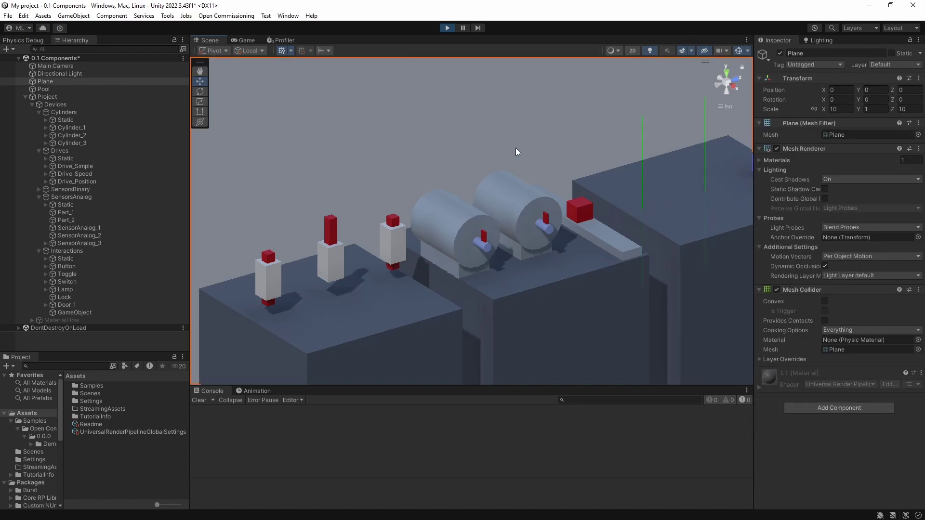